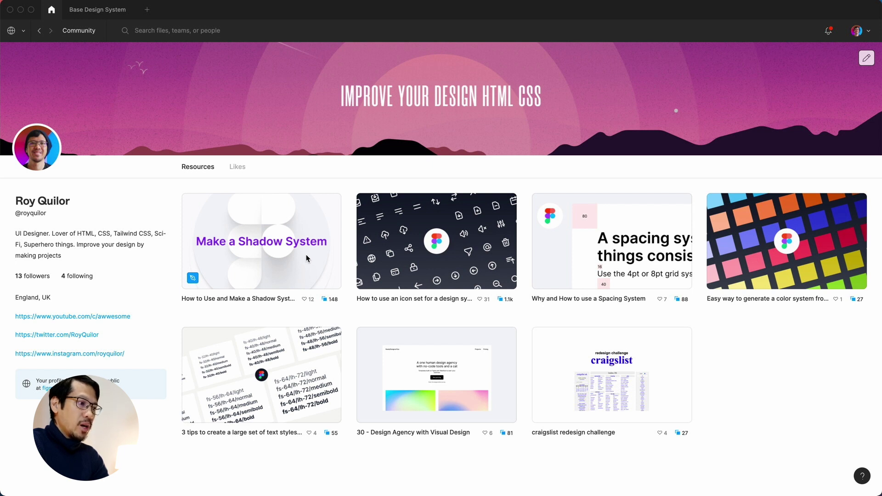
# - Open the community file "3 tips to create a large set of text styles in Figma fast" and duplicate it to drafts
pyautogui.click(246, 360)
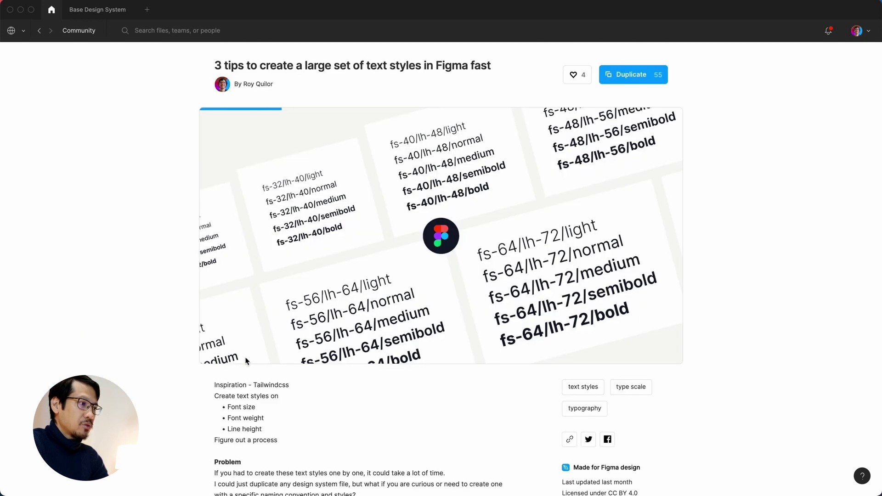
pyautogui.click(108, 11)
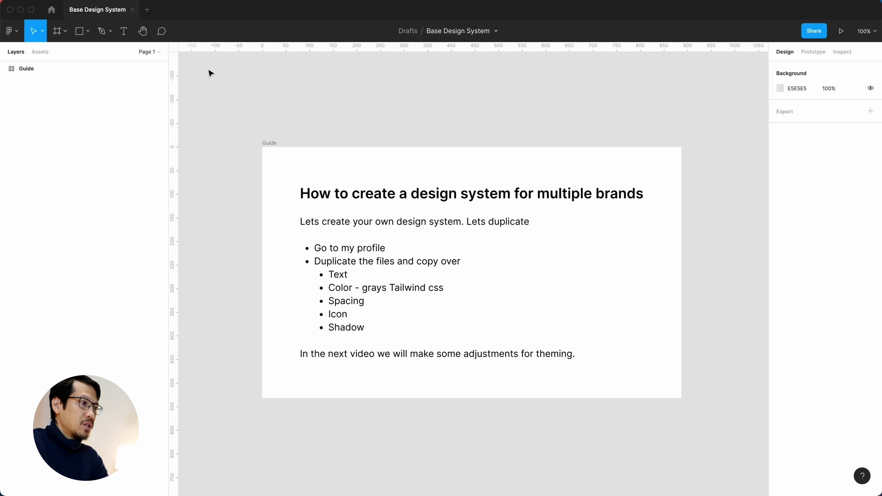
pyautogui.click(52, 11)
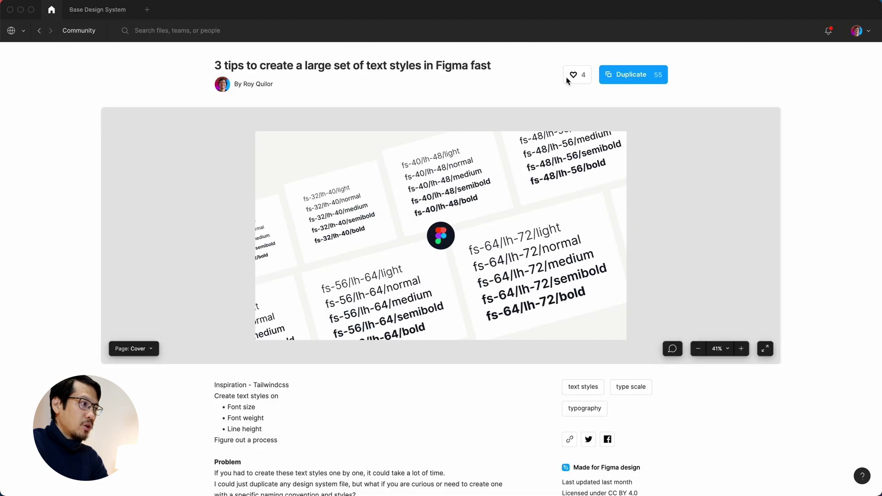
pyautogui.click(627, 77)
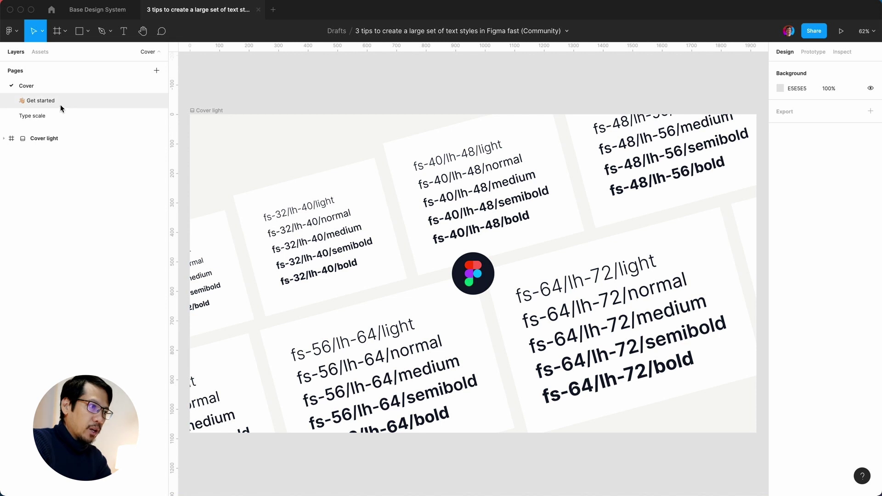
# - Copy the Type scale frame from the duplicated file's Type scale page
pyautogui.click(59, 117)
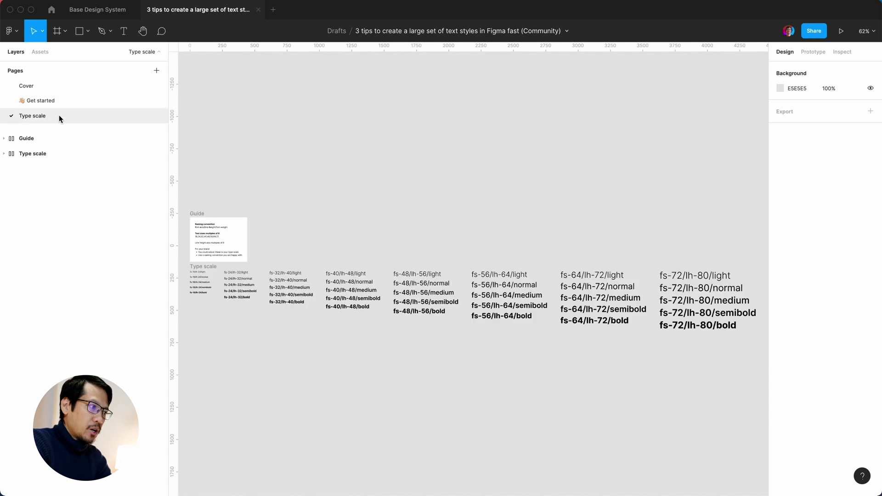
pyautogui.click(197, 268)
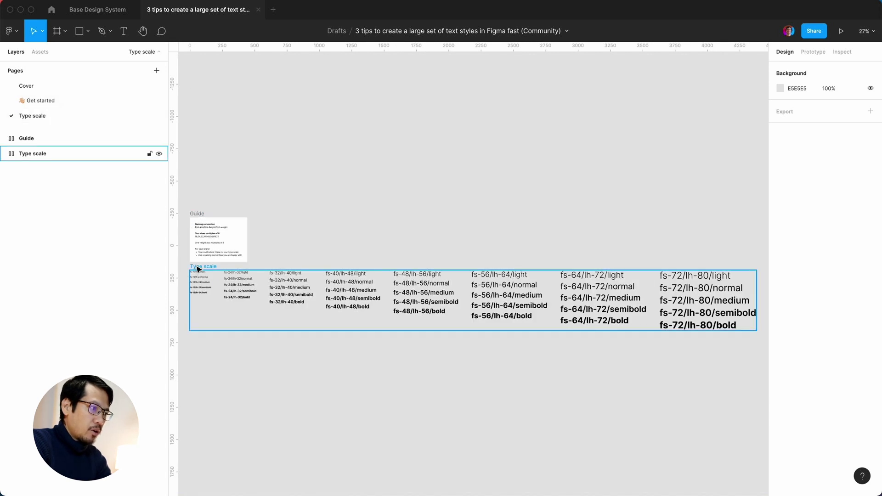
pyautogui.click(197, 268)
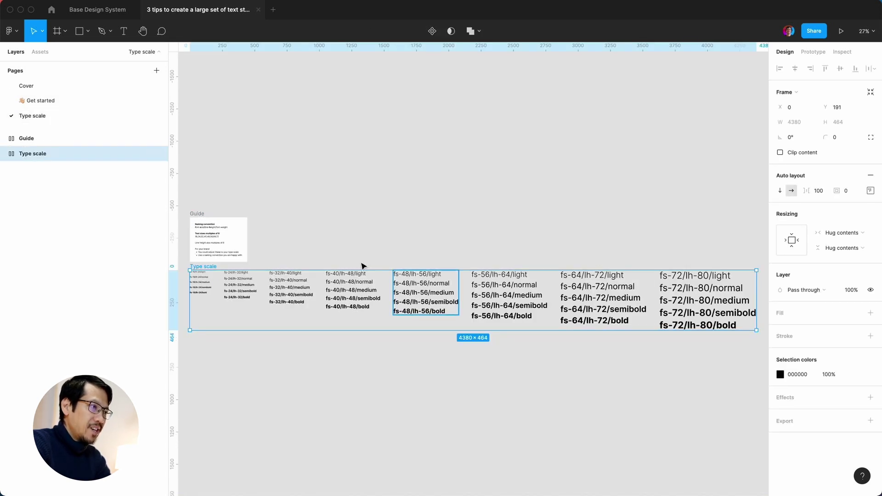
# - Add a page named Typography to the Base Design System file and paste the Type scale frame onto it
pyautogui.click(98, 11)
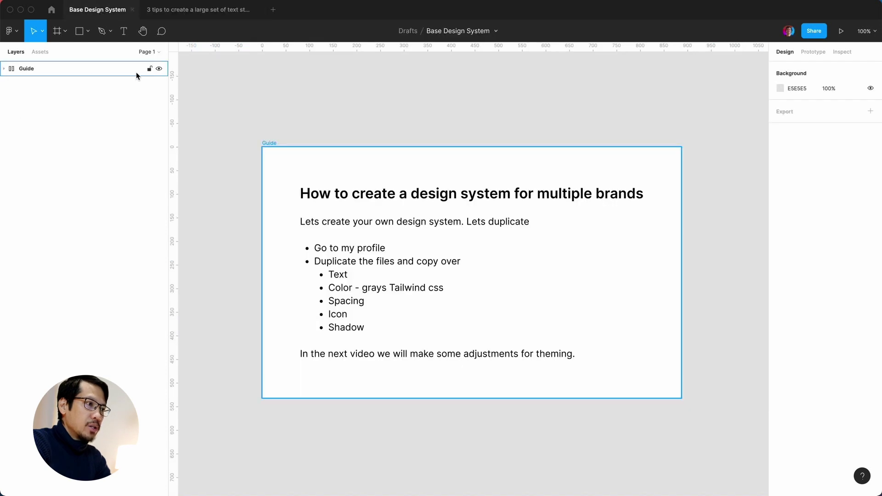
pyautogui.click(62, 68)
pyautogui.click(159, 53)
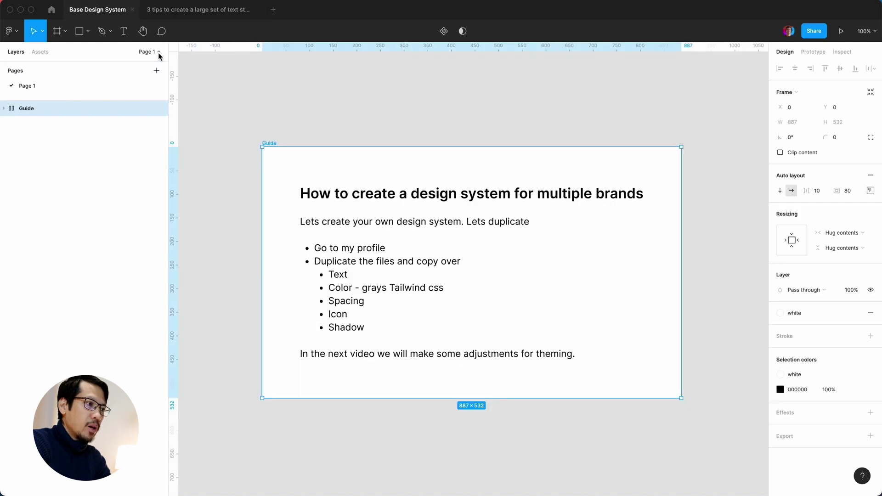
pyautogui.click(157, 72)
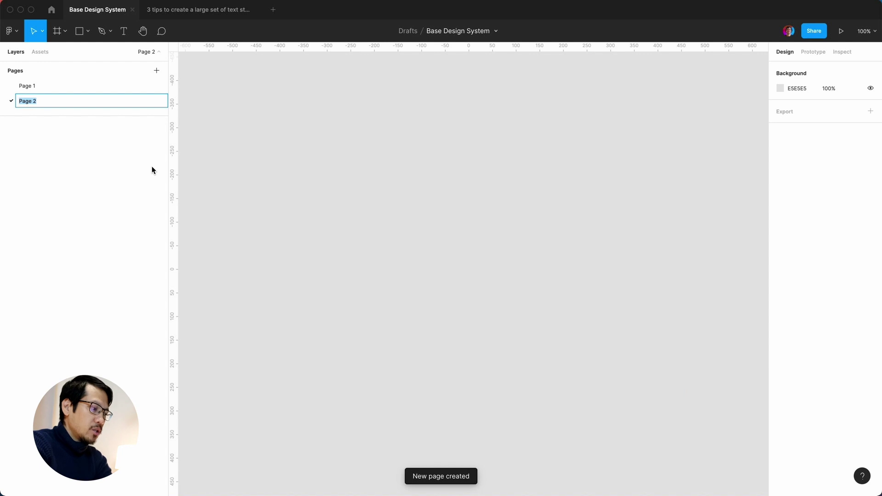
pyautogui.write('Typography')
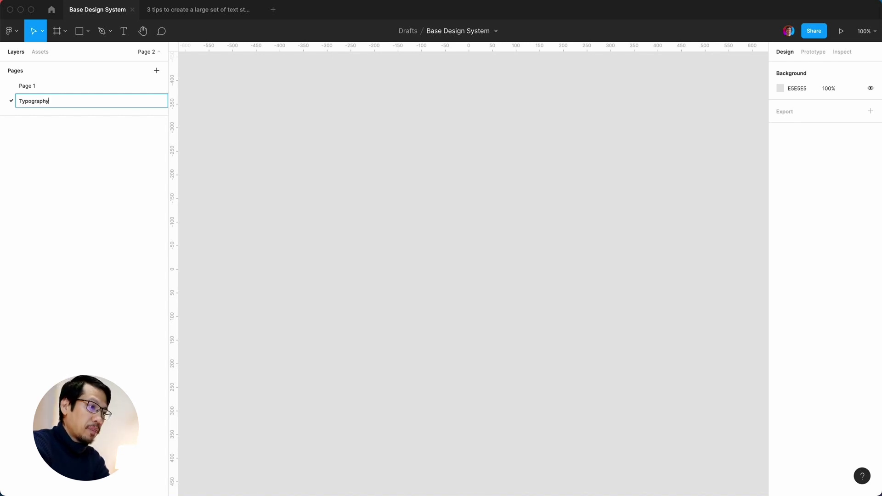
pyautogui.press('Return')
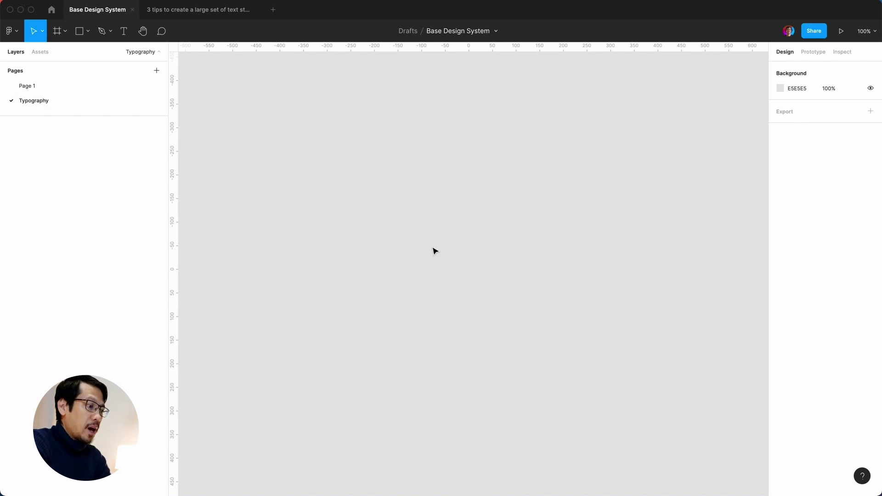
pyautogui.press('super+v')
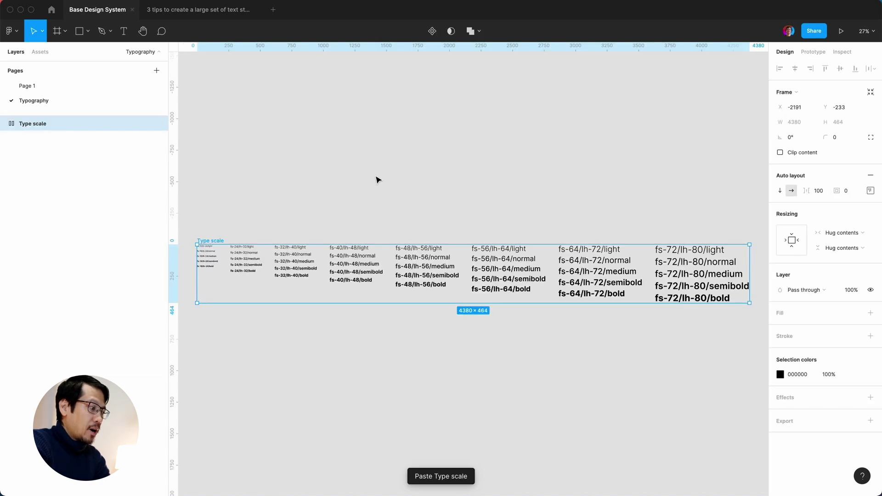
# - Generate text styles with Styler from all text layers nested in the Type scale frame, and check the fs-64 style group
pyautogui.press('Return')
pyautogui.press('Return')
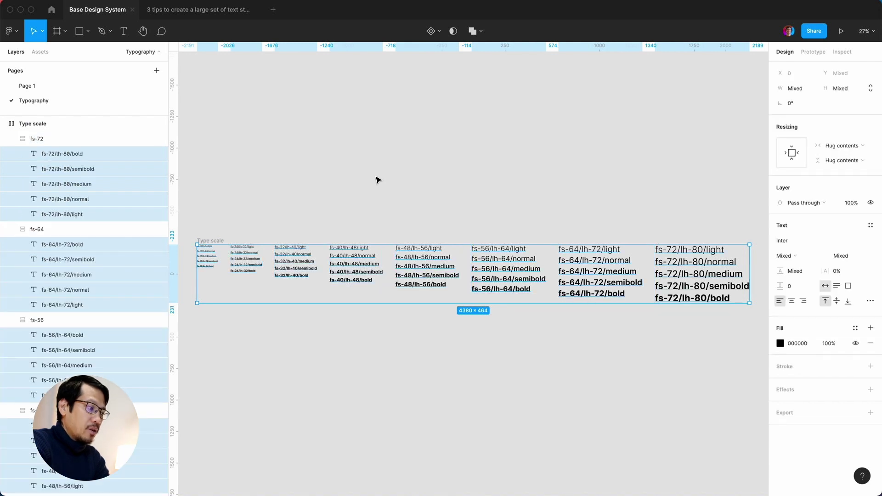
pyautogui.press('super+slash')
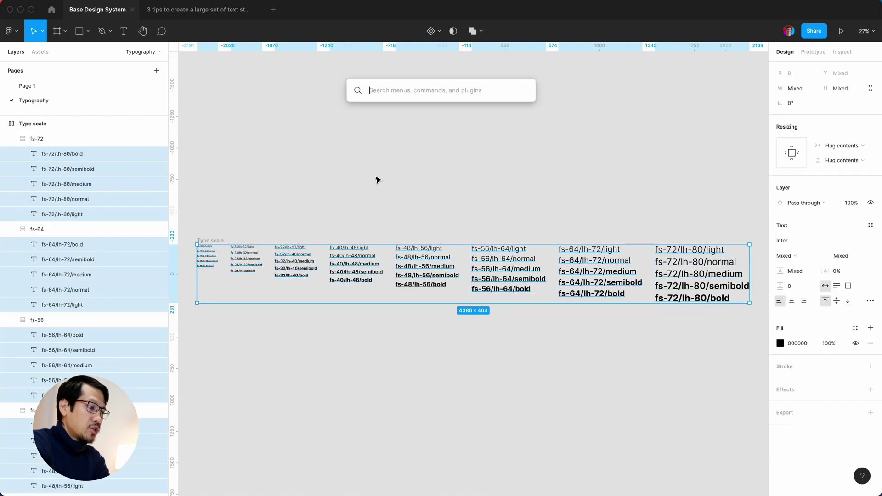
pyautogui.write('sty')
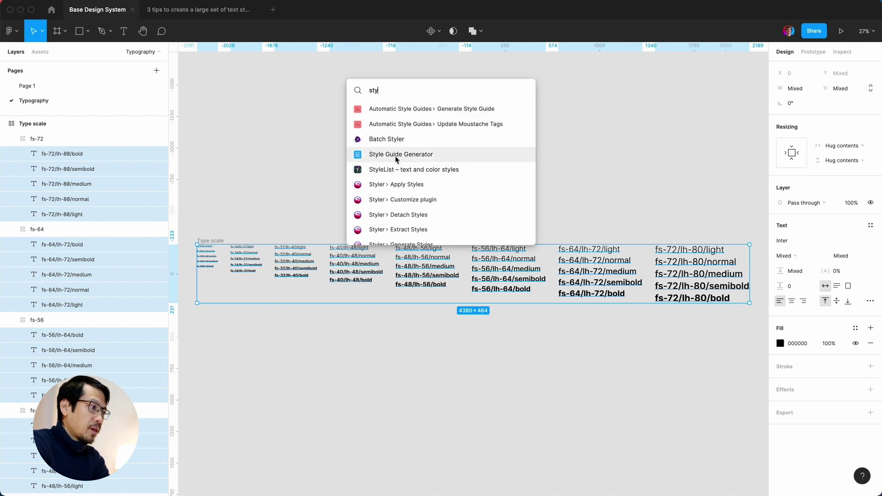
pyautogui.scroll(-1, 401, 211)
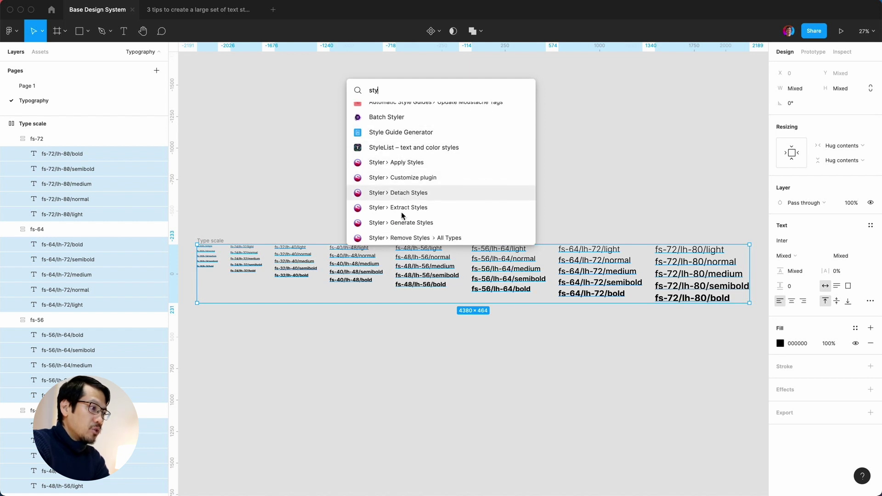
pyautogui.click(398, 223)
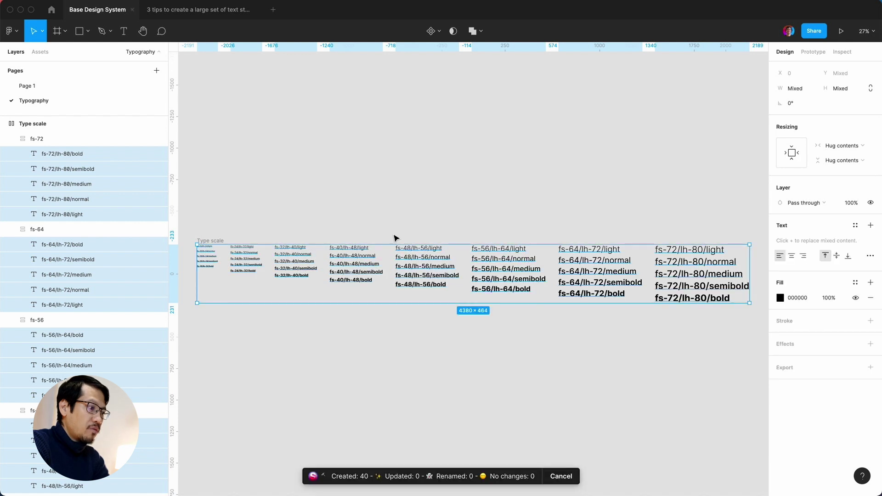
pyautogui.click(566, 164)
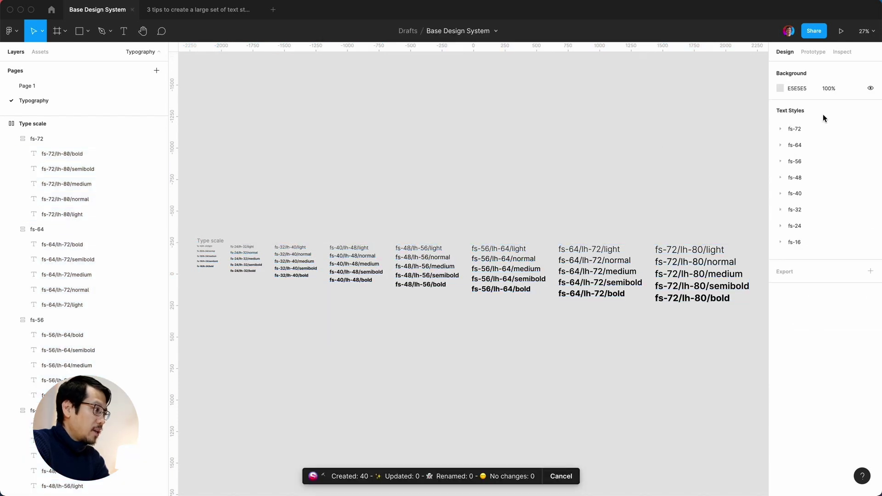
pyautogui.click(780, 147)
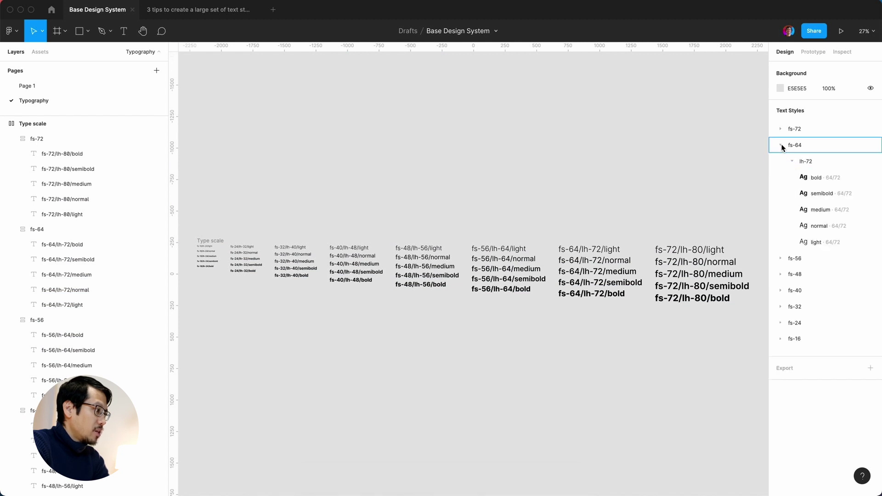
pyautogui.click(781, 146)
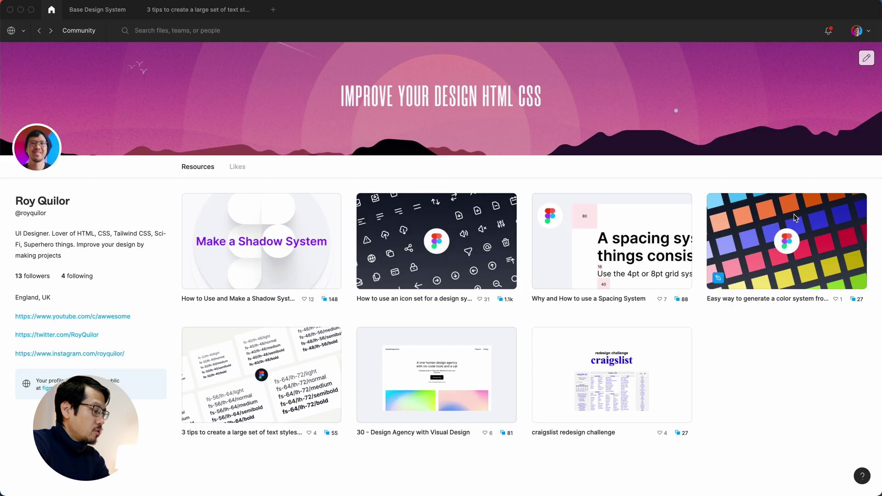
# - Duplicate the community file "Easy way to generate a color system from one Color" and copy the Colors frame from its Example page
pyautogui.click(794, 216)
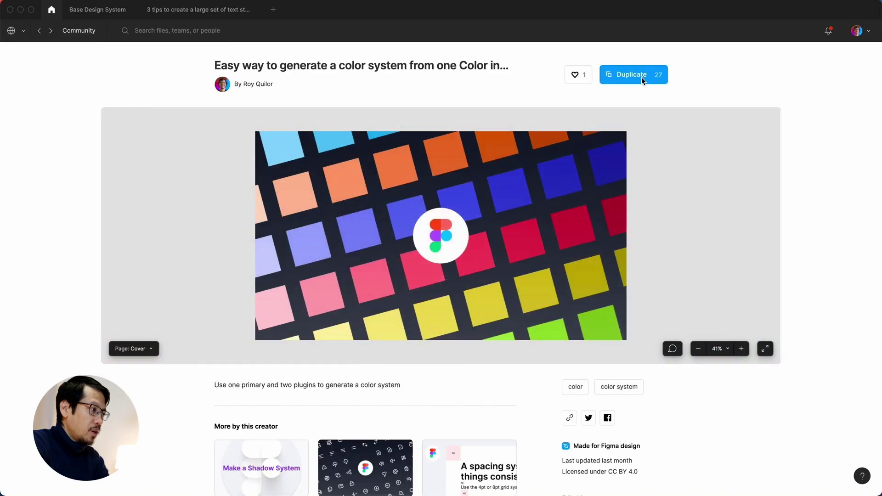
pyautogui.click(635, 75)
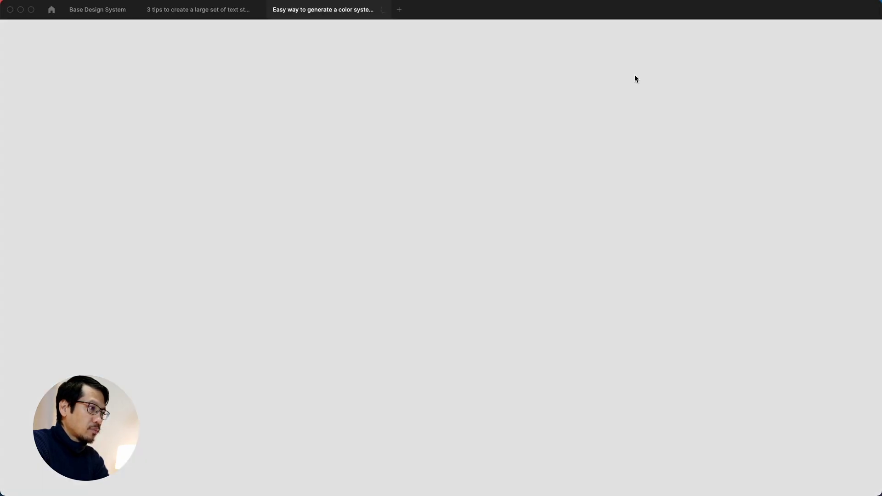
pyautogui.press('-')
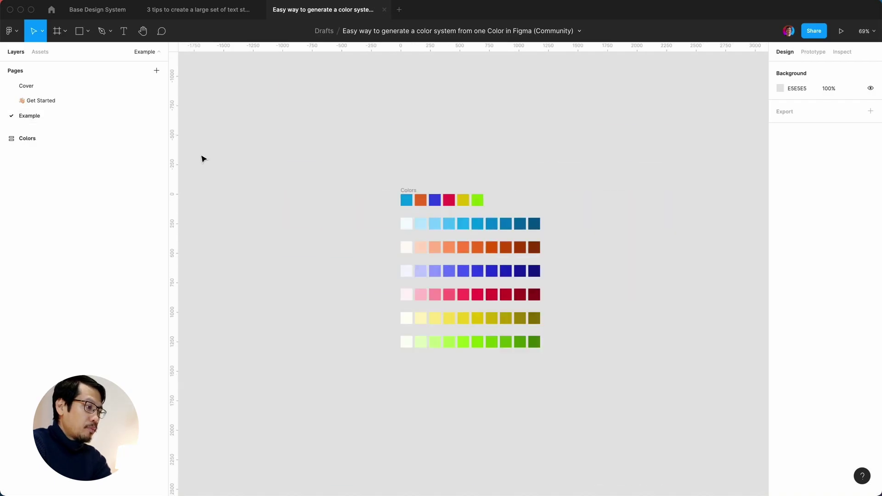
pyautogui.moveTo(329, 162); pyautogui.dragTo(634, 410)
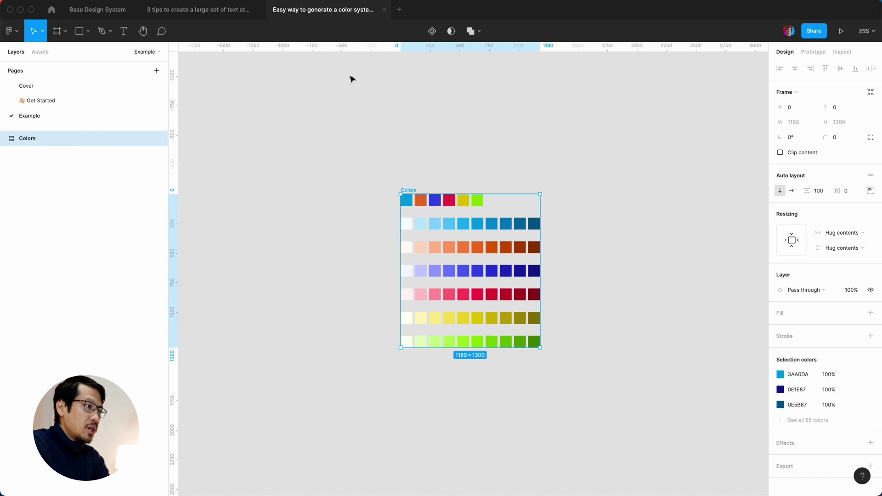
# - Add a page named Color to the Base Design System file and paste the Colors frame onto it
pyautogui.click(105, 12)
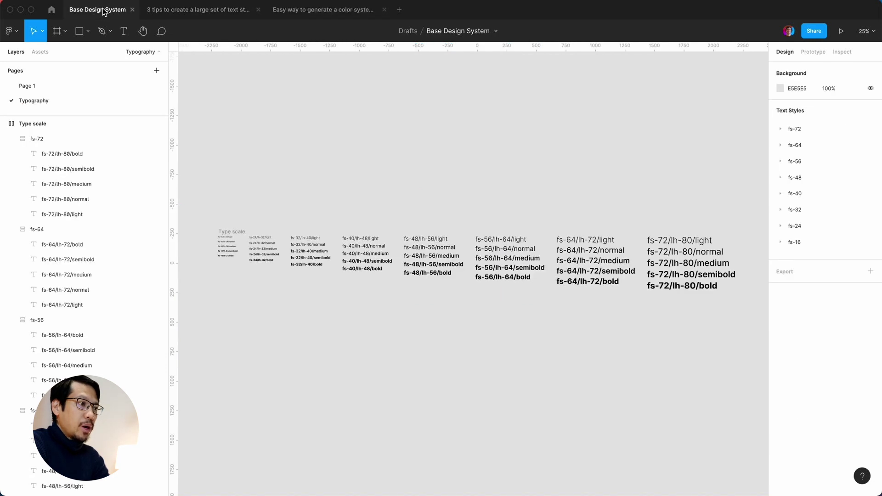
pyautogui.click(153, 68)
pyautogui.write('Color')
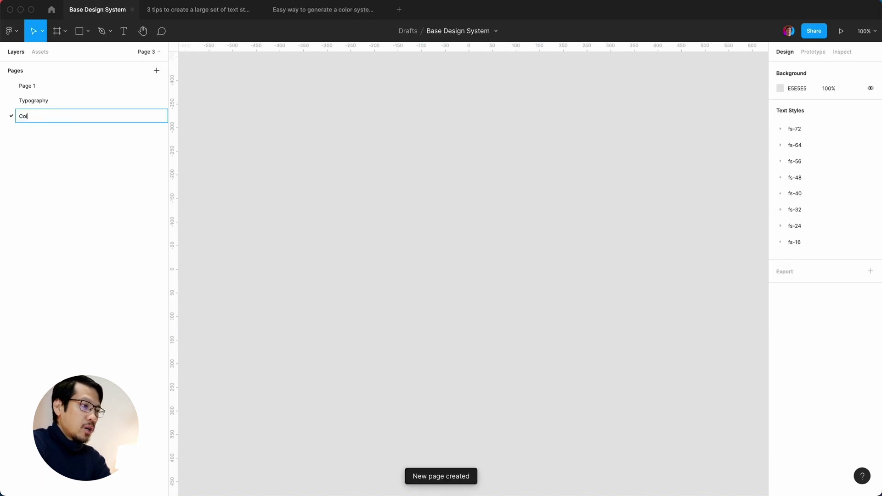
pyautogui.press('Return')
pyautogui.press('super+v')
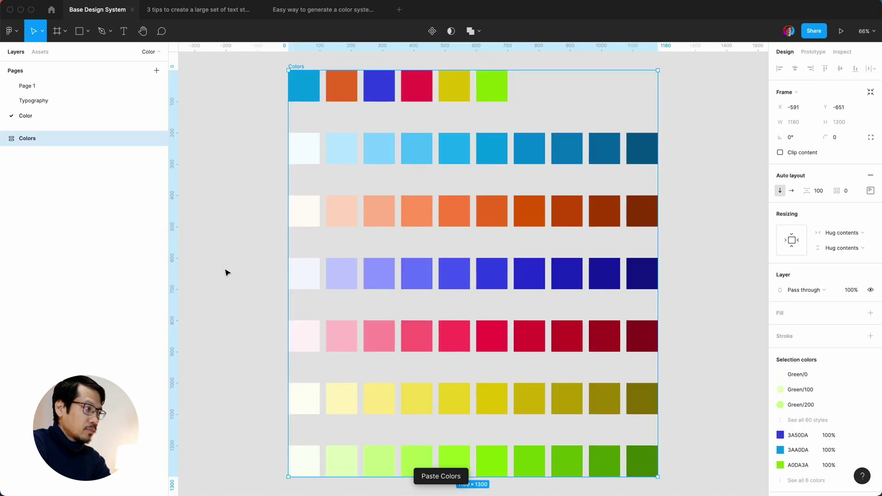
# - Generate color styles with Styler from all swatch rectangles nested in the Colors frame
pyautogui.press('Return')
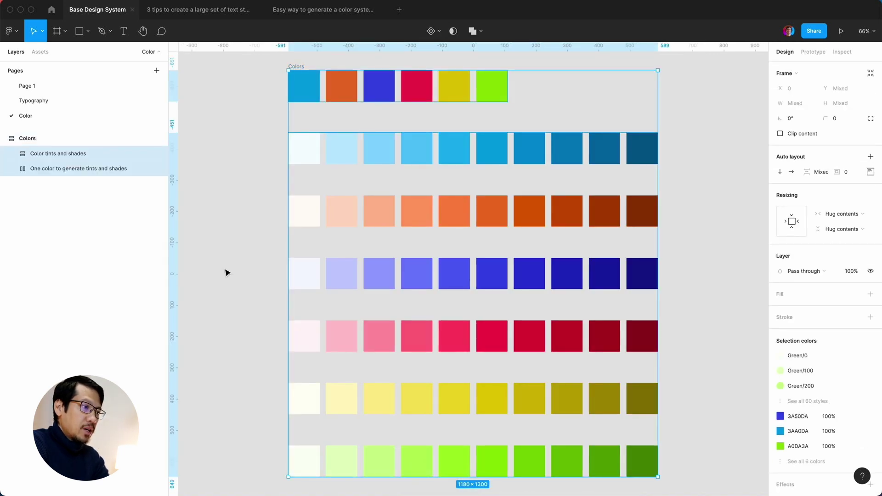
pyautogui.press('Return')
pyautogui.press('Return')
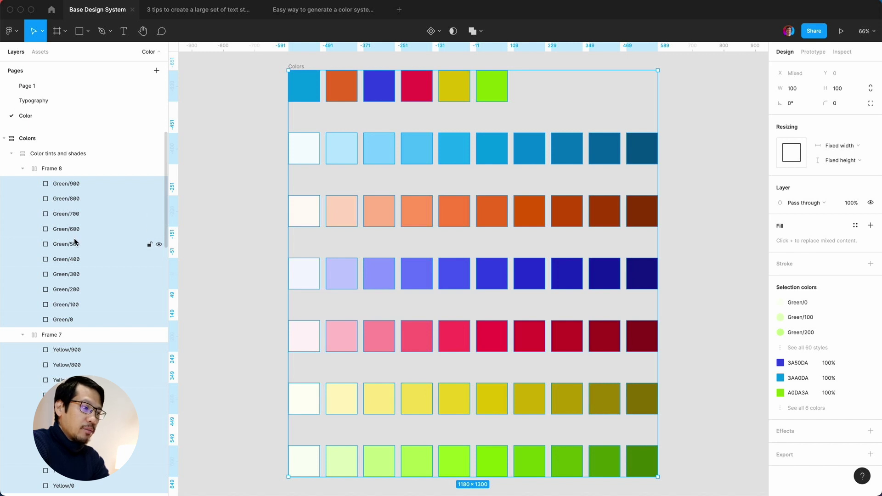
pyautogui.hotkey('ctrl', '/')
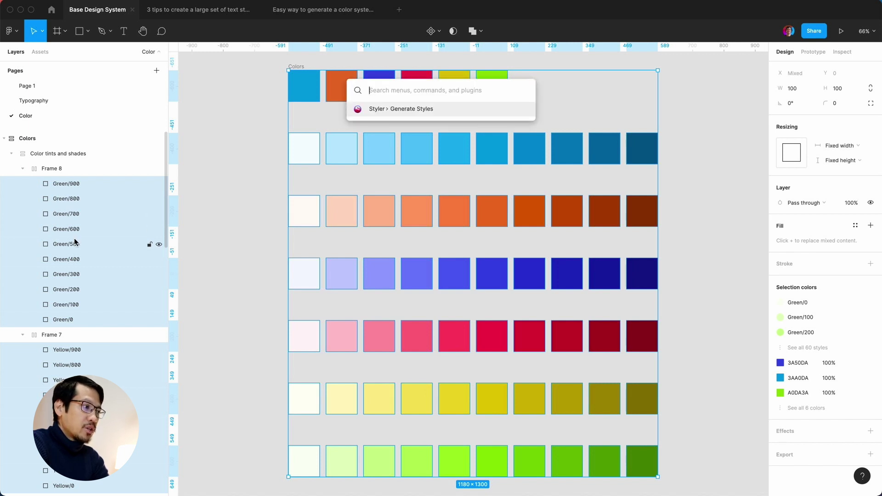
pyautogui.press('Return')
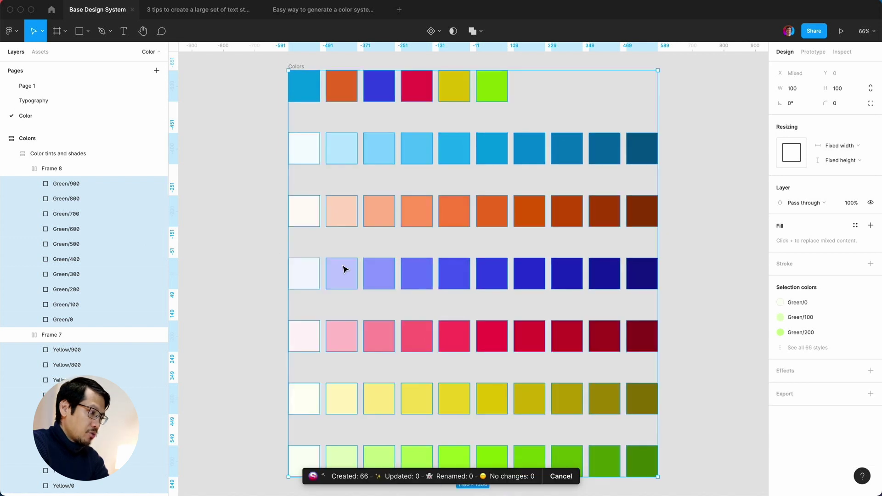
pyautogui.click(710, 174)
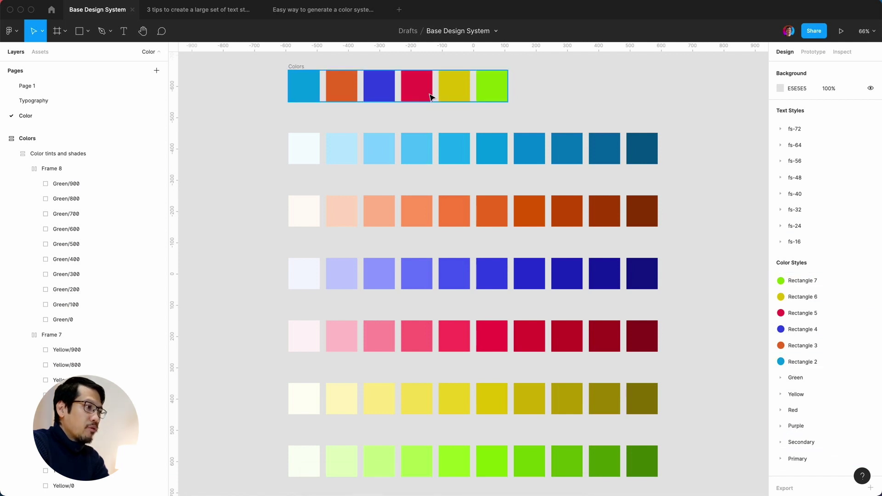
# - Duplicate the community file "Why and How to use a Spacing System" to drafts
pyautogui.click(304, 93)
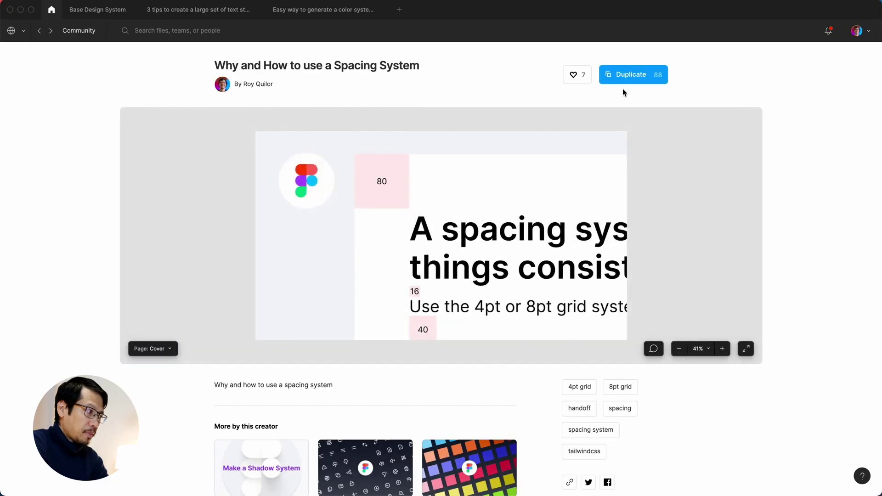
pyautogui.click(634, 78)
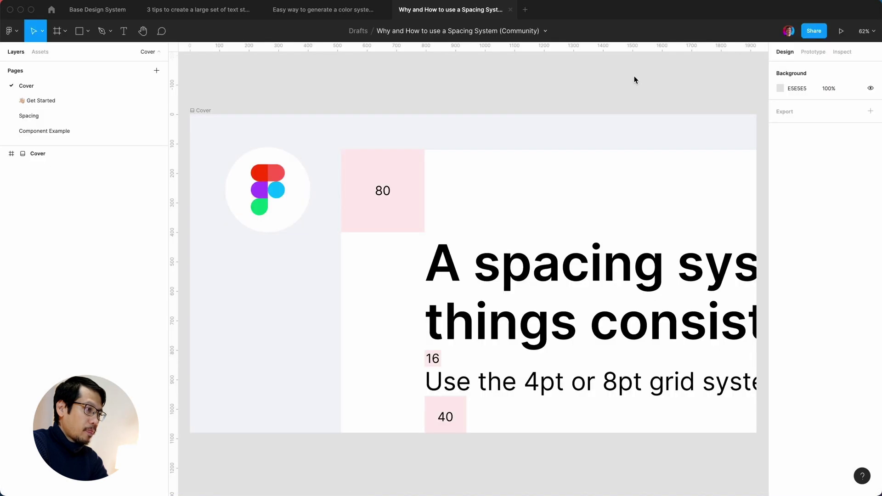
# - Copy everything on the Spacing page of the duplicated "Why and How to use a Spacing System" file
pyautogui.click(50, 115)
pyautogui.press('-')
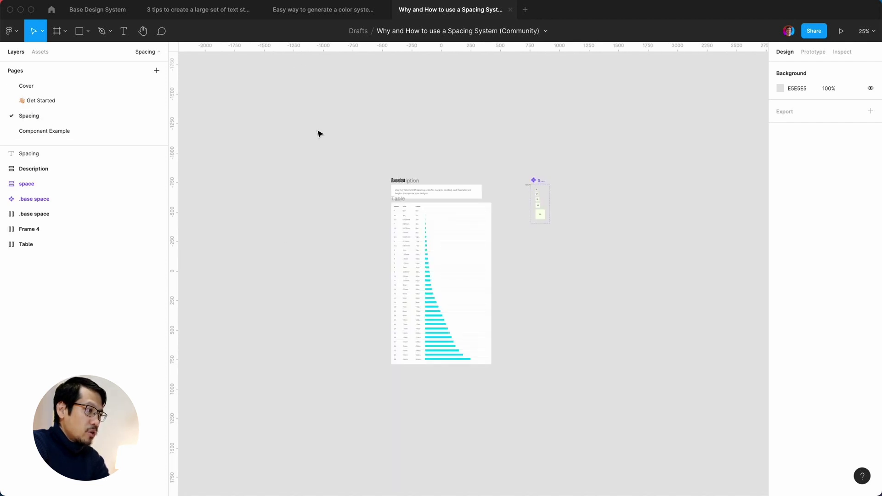
pyautogui.moveTo(313, 128); pyautogui.dragTo(603, 435)
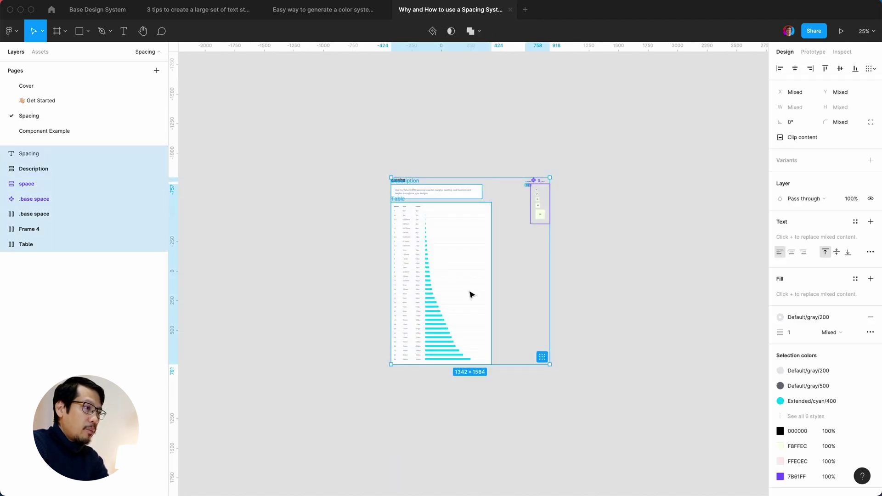
# - Add a page named Spacing to the Base Design System file and paste the copied spacing content onto it
pyautogui.click(101, 11)
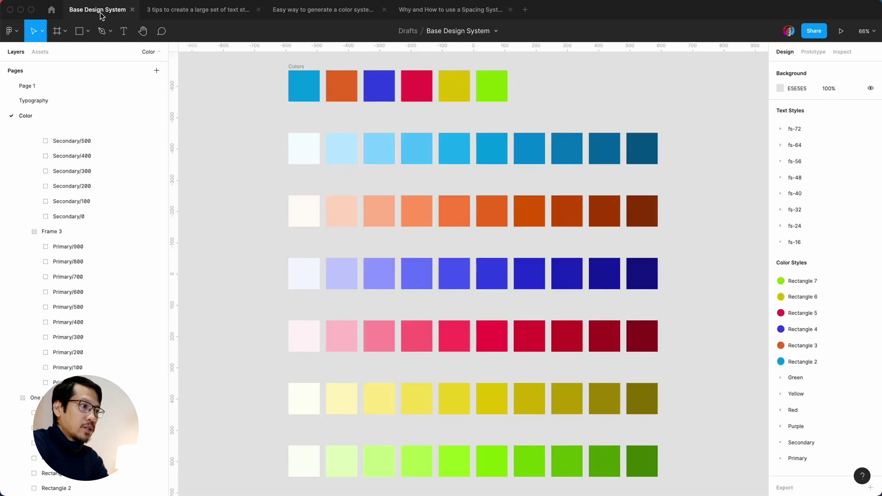
pyautogui.click(156, 71)
pyautogui.write('Spacing')
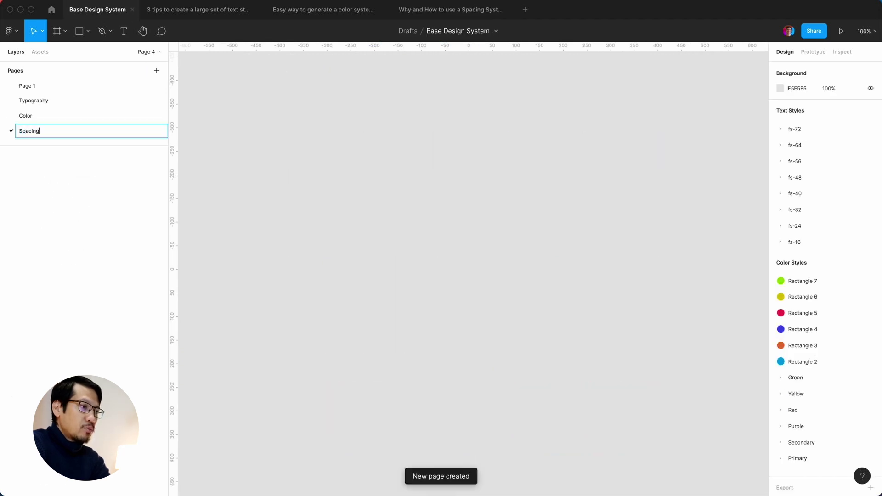
pyautogui.press('Return')
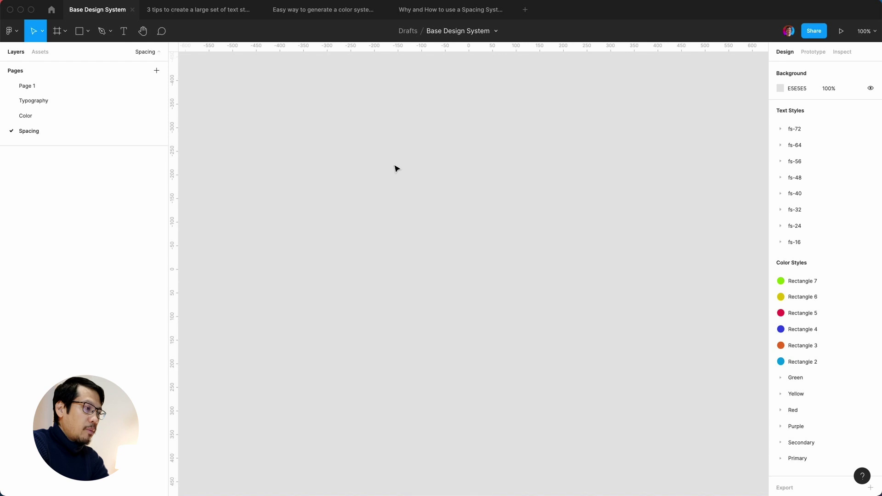
pyautogui.press('super+v')
pyautogui.click(292, 180)
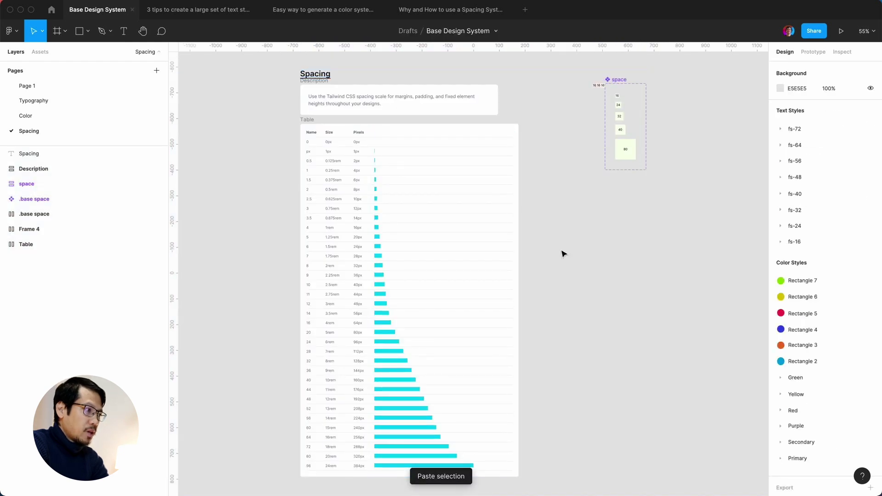
# - Examine the pasted spacing table and the space component set on the Spacing page up close
pyautogui.hotkey('shift', '0')
pyautogui.scroll(5, 561, 252)
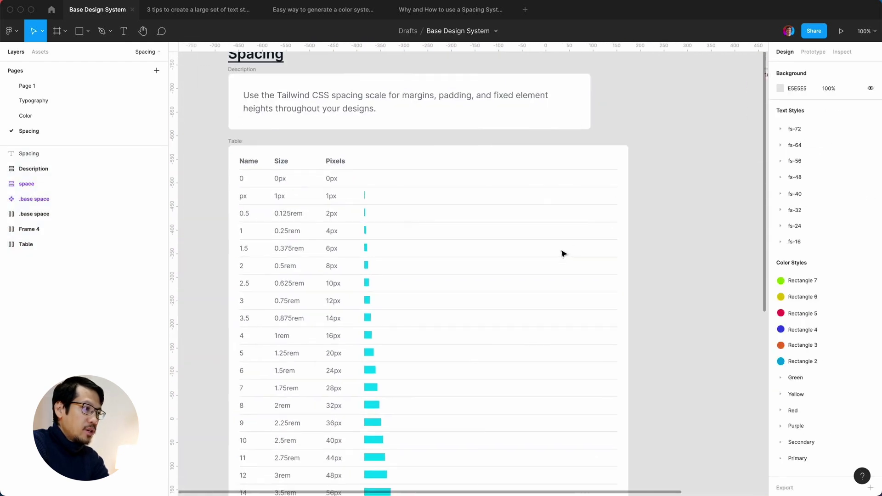
pyautogui.hscroll(10, 500, 232)
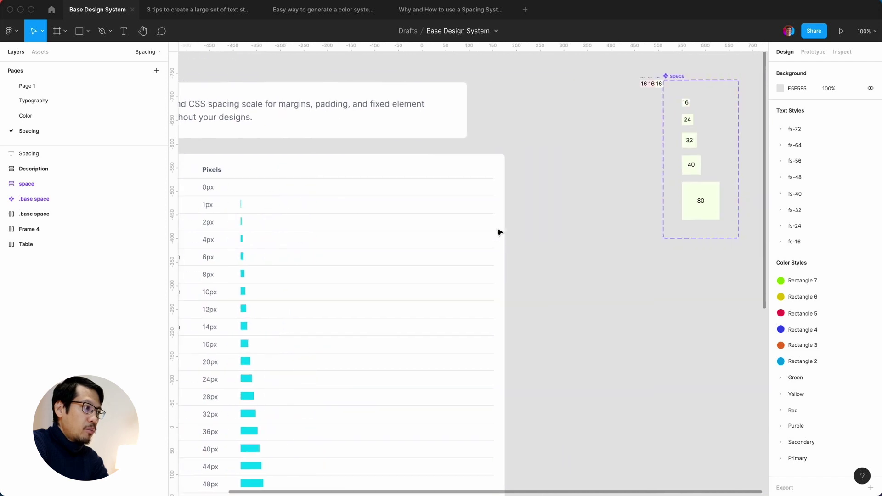
pyautogui.hotkey('shift', '=')
pyautogui.scroll(5, 498, 230)
pyautogui.hscroll(-5, 498, 230)
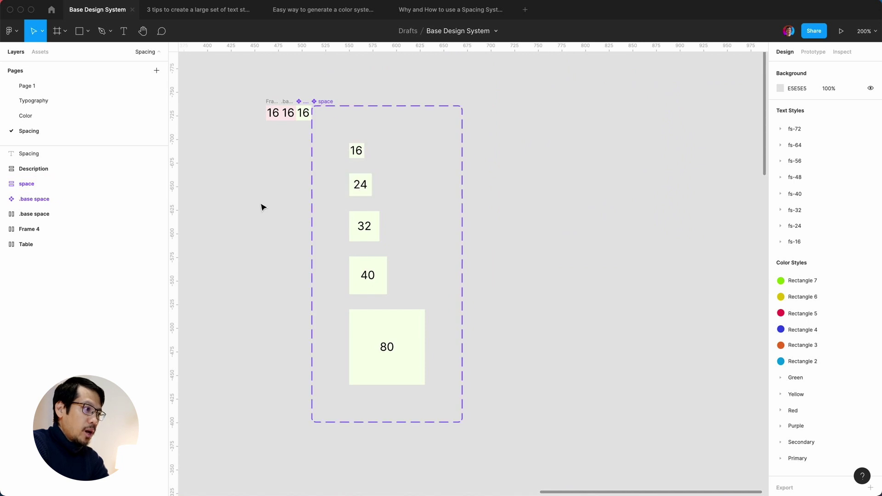
pyautogui.press('-')
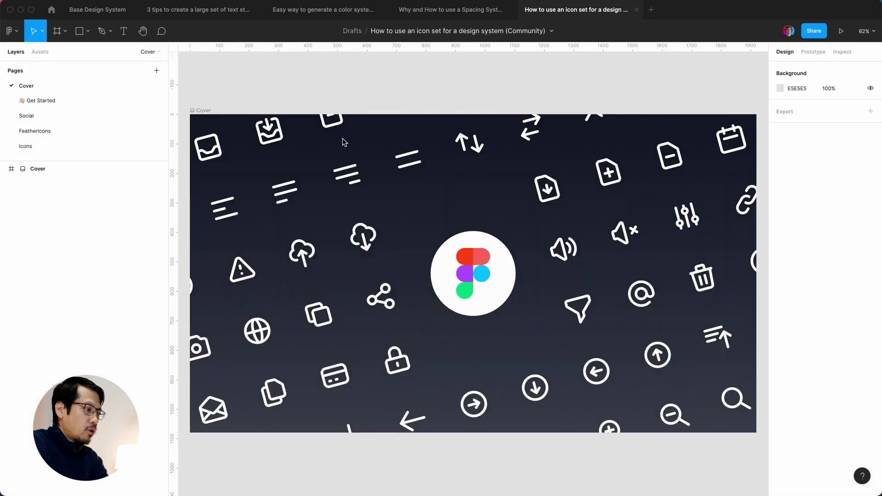
# - Copy all heroicons content from the Icons page of the "How to use an icon set for a design system" file
pyautogui.click(27, 146)
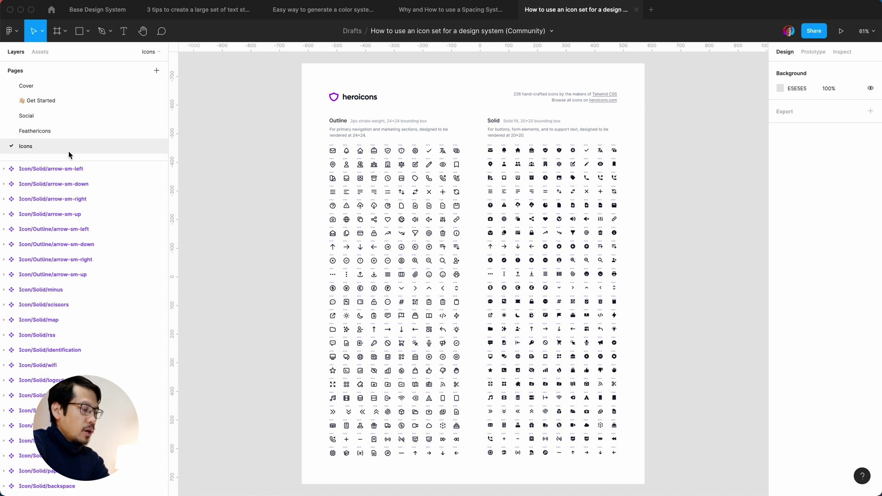
pyautogui.press('-')
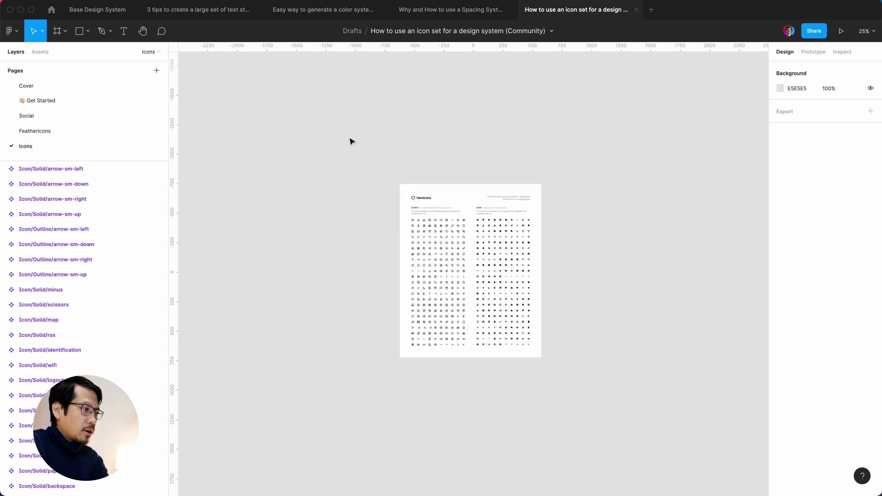
pyautogui.moveTo(310, 116); pyautogui.dragTo(639, 438)
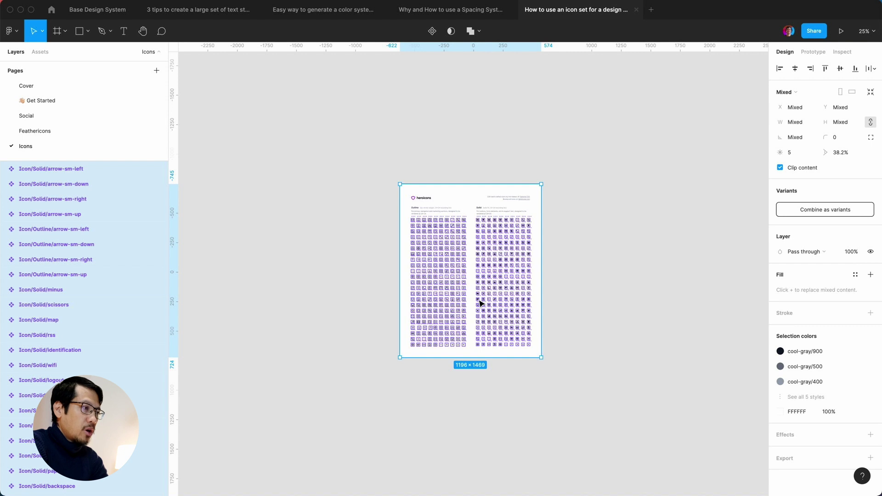
# - Add a page named Icons to the Base Design System file and paste the copied heroicons onto it
pyautogui.click(99, 11)
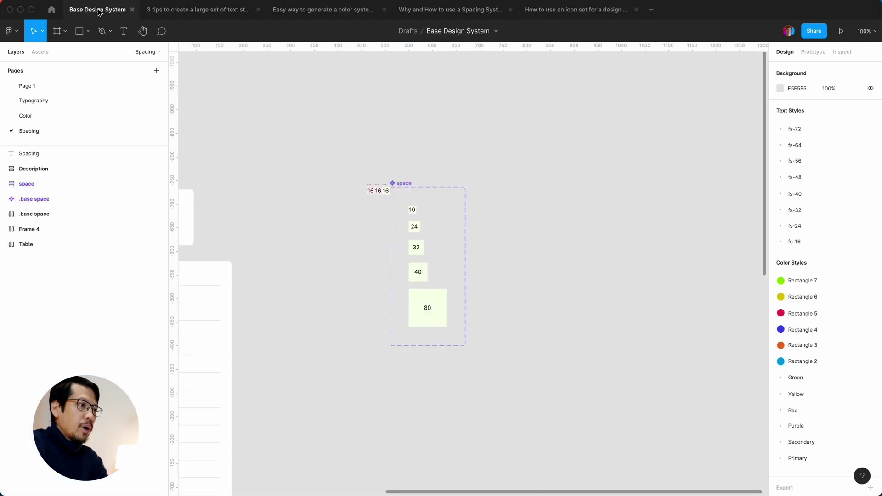
pyautogui.click(156, 71)
pyautogui.press('BackSpace')
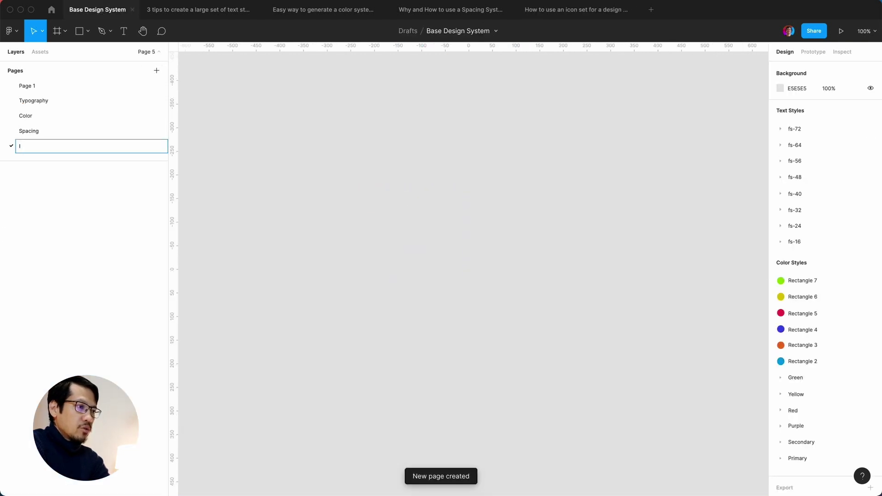
pyautogui.press('Return')
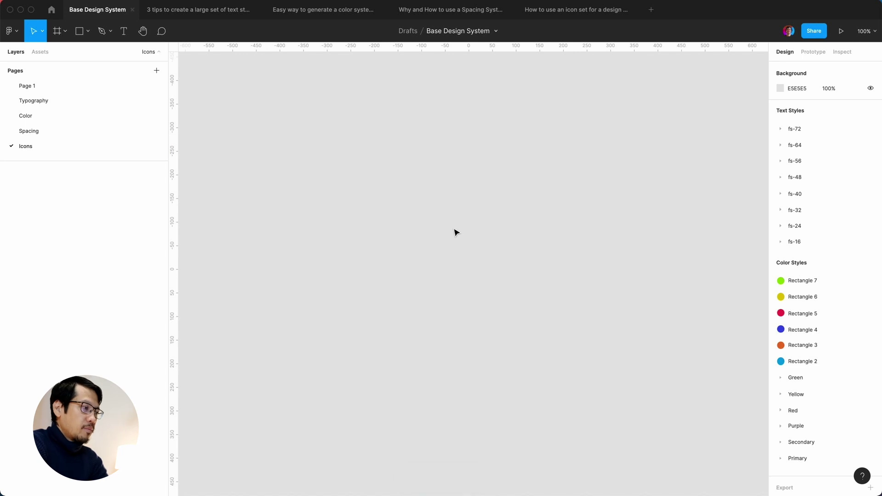
pyautogui.press('super+v')
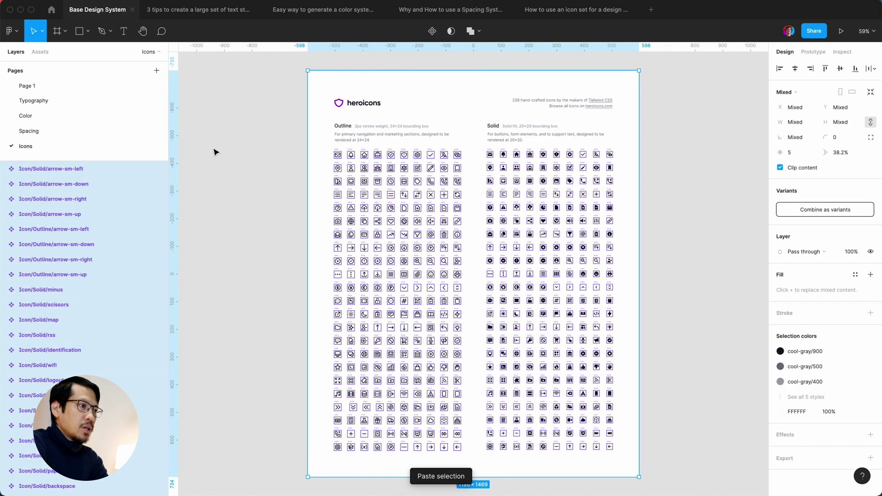
# - Add a page named Social to the Base Design System file, then return to the Icons page
pyautogui.click(156, 71)
pyautogui.write('Social')
pyautogui.press('Return')
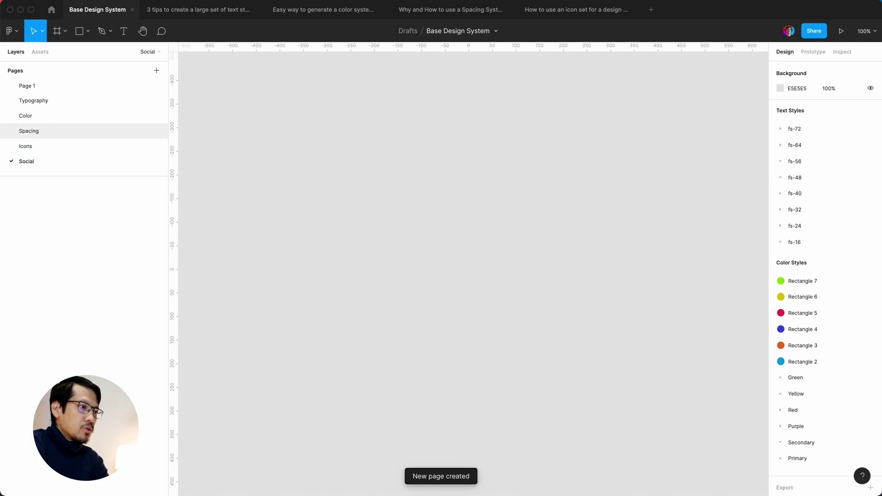
pyautogui.doubleClick(49, 163)
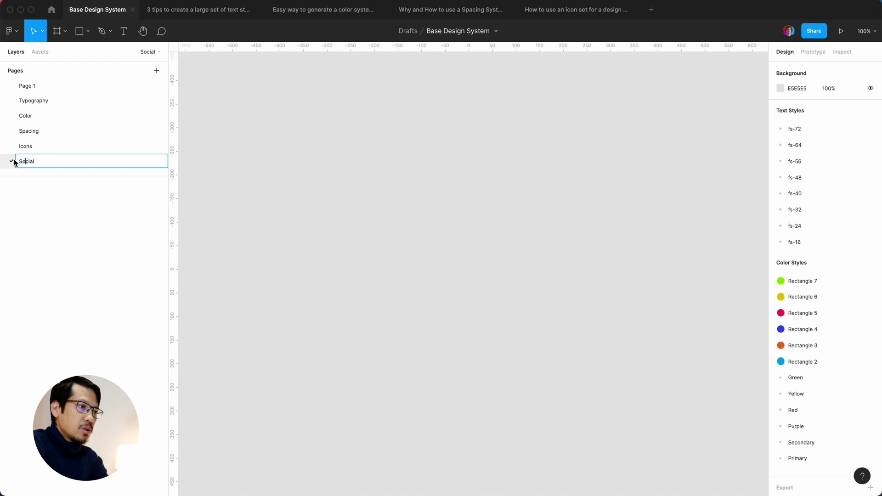
pyautogui.press('Return')
pyautogui.click(29, 148)
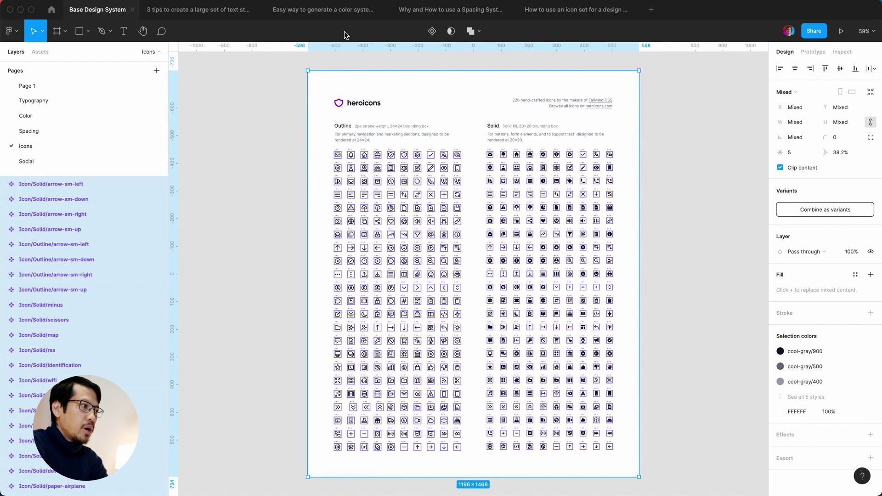
# - Copy all social icons and their frames from the Social page of the icon set file
pyautogui.click(544, 12)
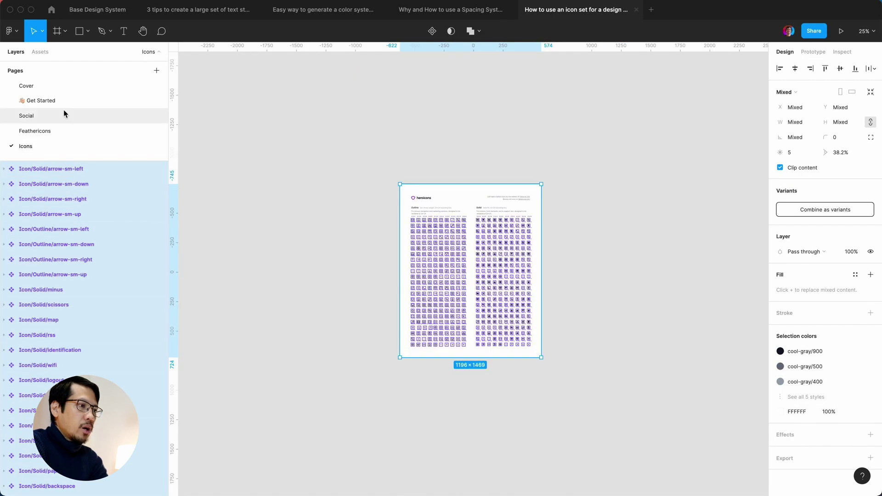
pyautogui.click(51, 116)
pyautogui.press('-')
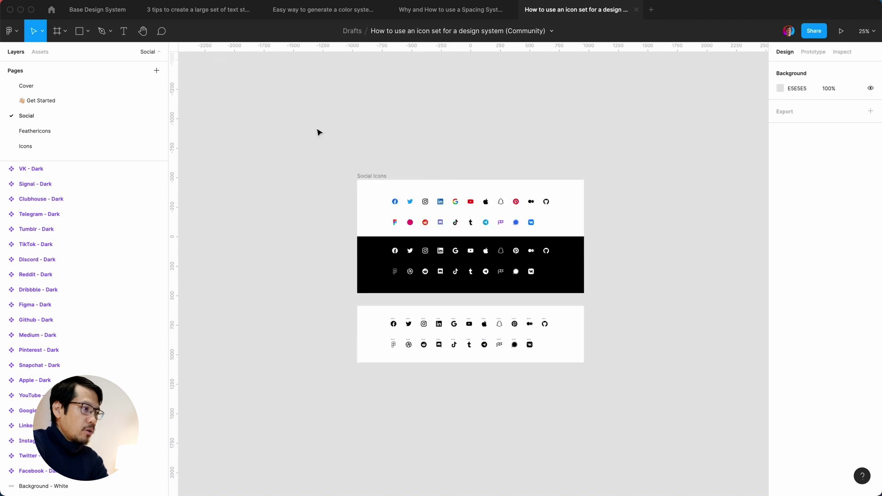
pyautogui.moveTo(315, 126); pyautogui.dragTo(756, 446)
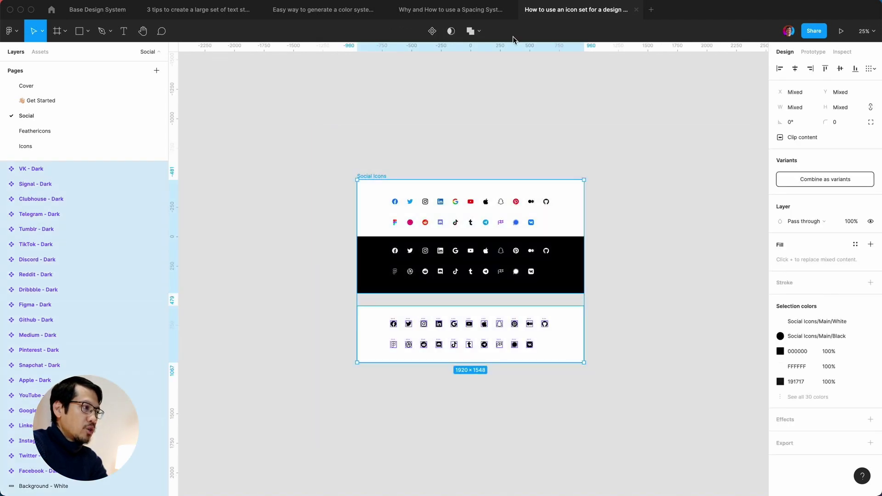
# - Paste the social icons onto the Base Design System's Icons page and place them below the heroicons sheet, aligned with its left edge
pyautogui.click(104, 11)
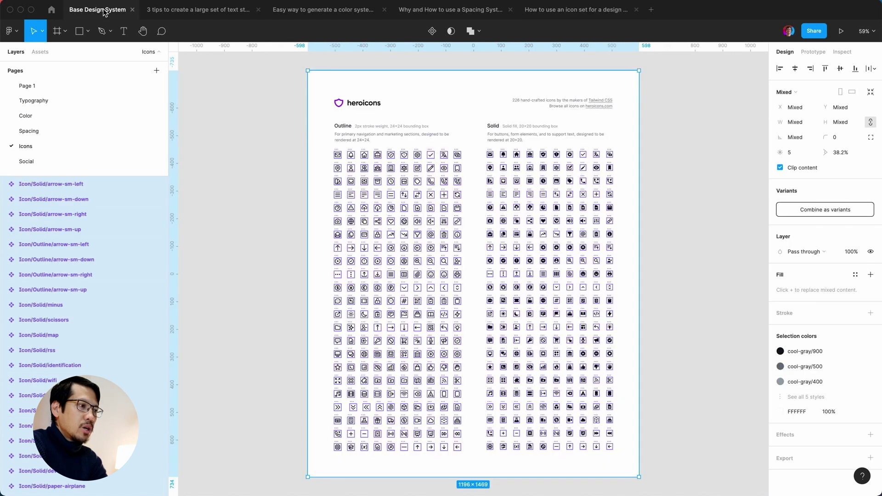
pyautogui.click(226, 193)
pyautogui.press('-')
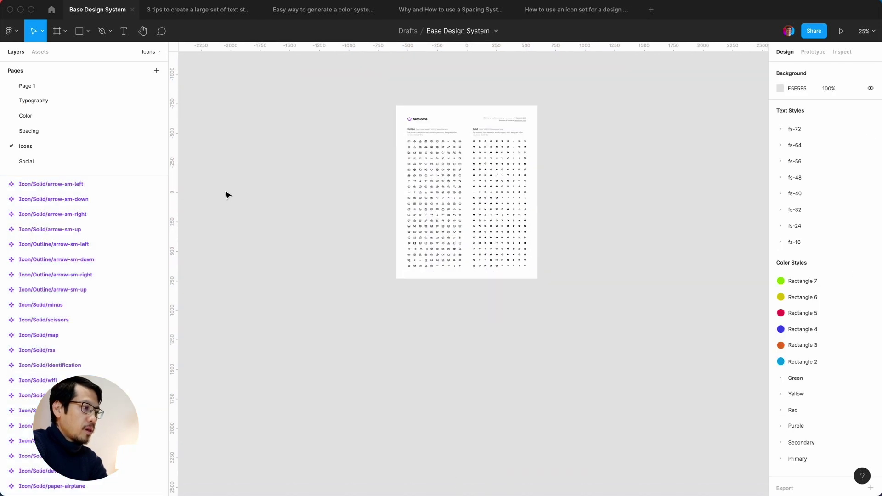
pyautogui.press('super+v')
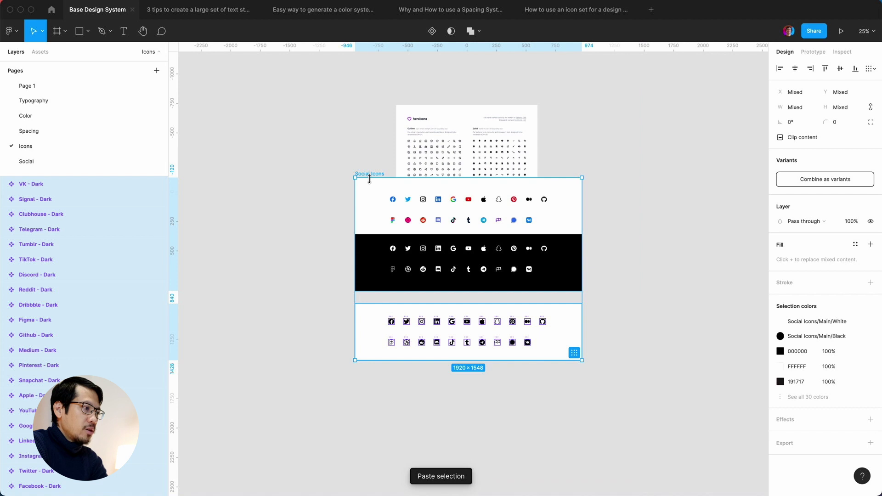
pyautogui.moveTo(369, 179); pyautogui.dragTo(412, 312)
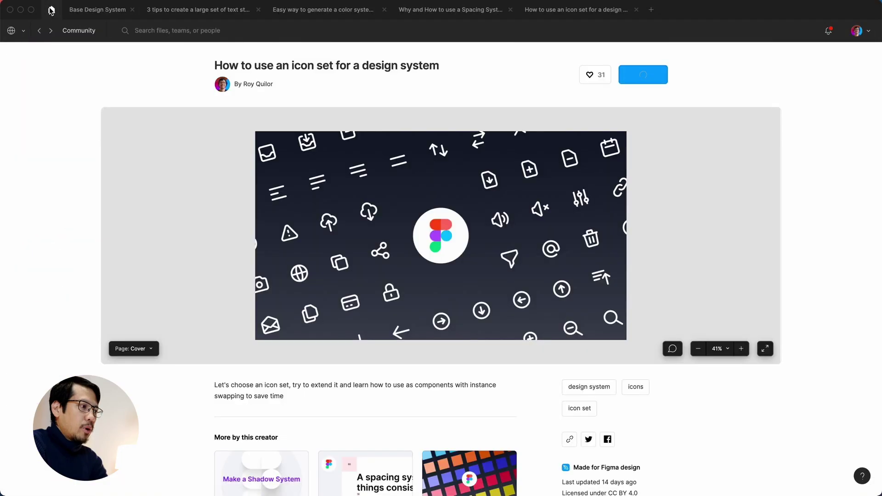
# - Duplicate the community file "How to Use and Make a Shadow System" and copy Frame 32 and Frame 33 from its Shadows page
pyautogui.click(39, 31)
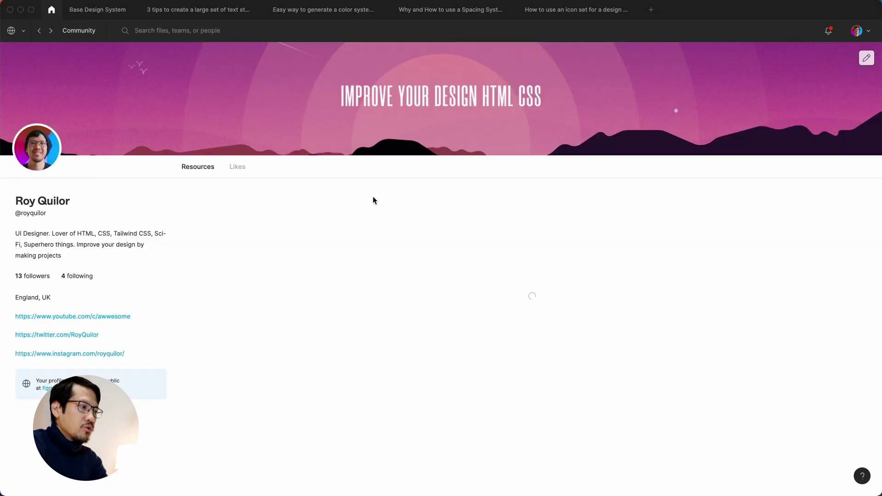
pyautogui.click(271, 231)
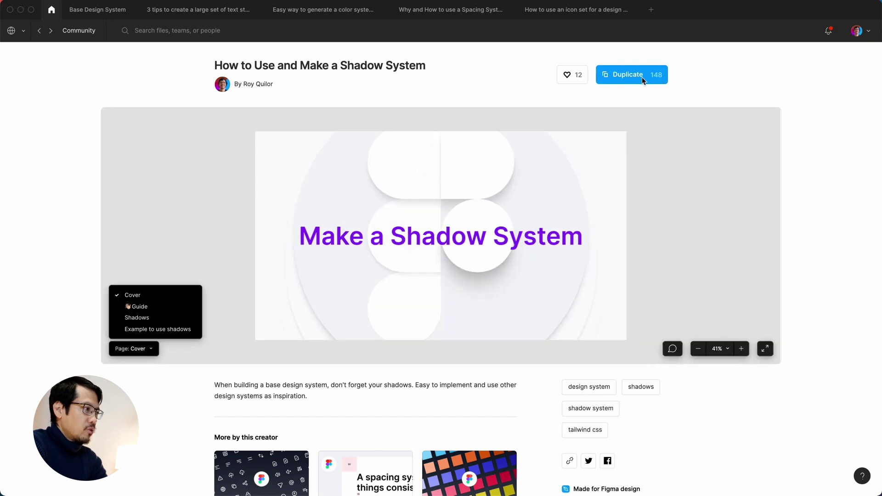
pyautogui.click(641, 77)
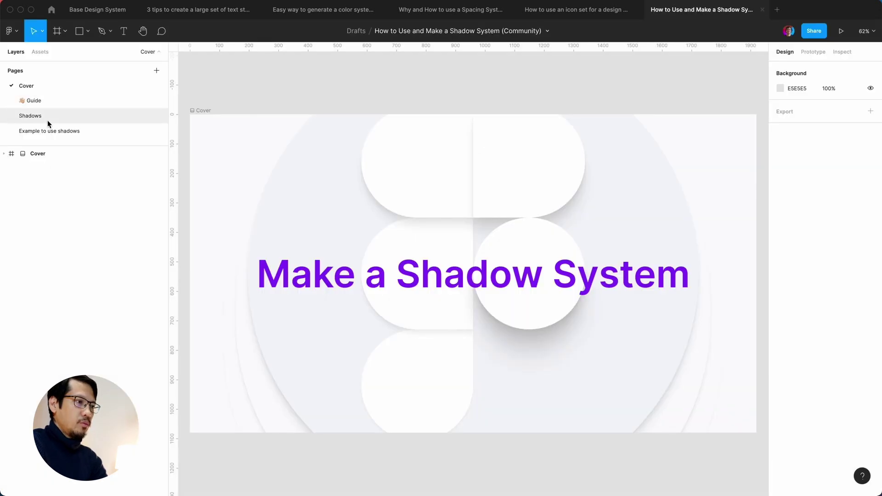
pyautogui.click(47, 117)
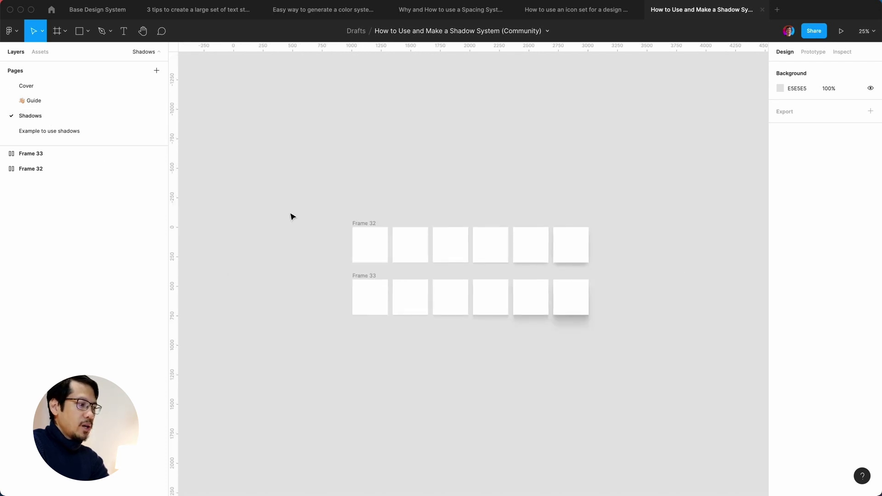
pyautogui.moveTo(306, 184); pyautogui.dragTo(645, 420)
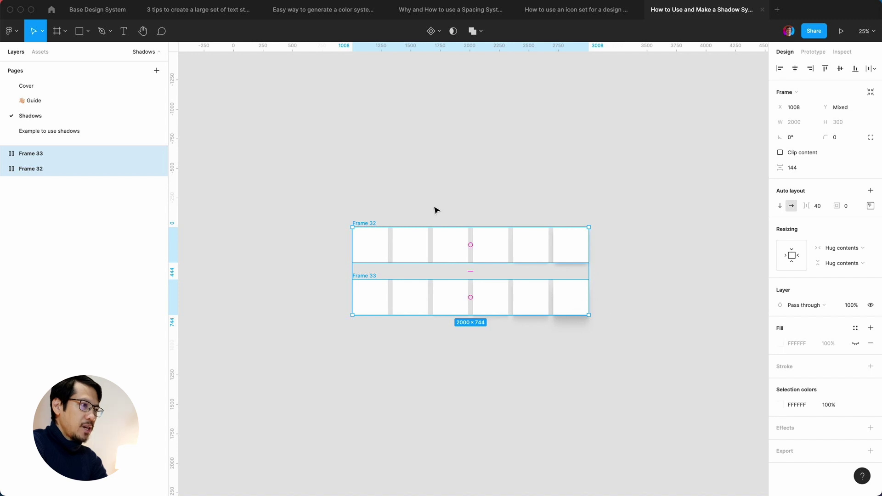
# - Rename the Base Design System's Social page to Shadows and paste the two copied shadow frames onto it
pyautogui.click(106, 11)
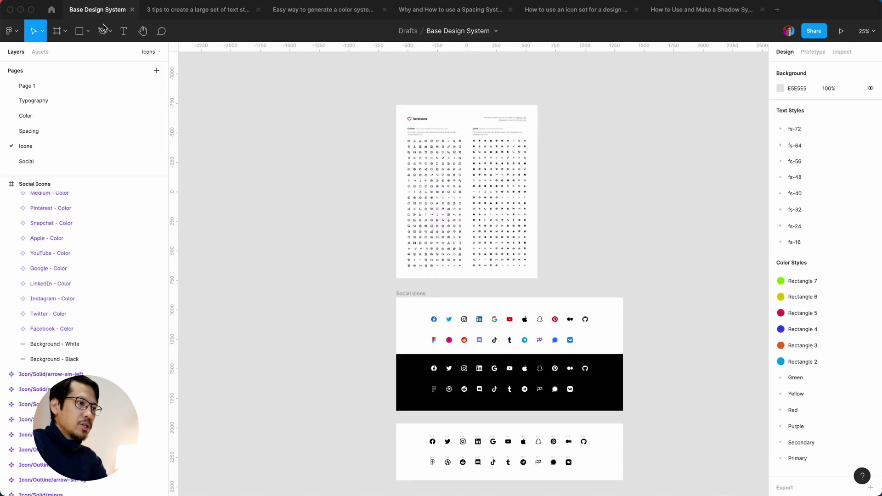
pyautogui.doubleClick(27, 161)
pyautogui.write('Shadows')
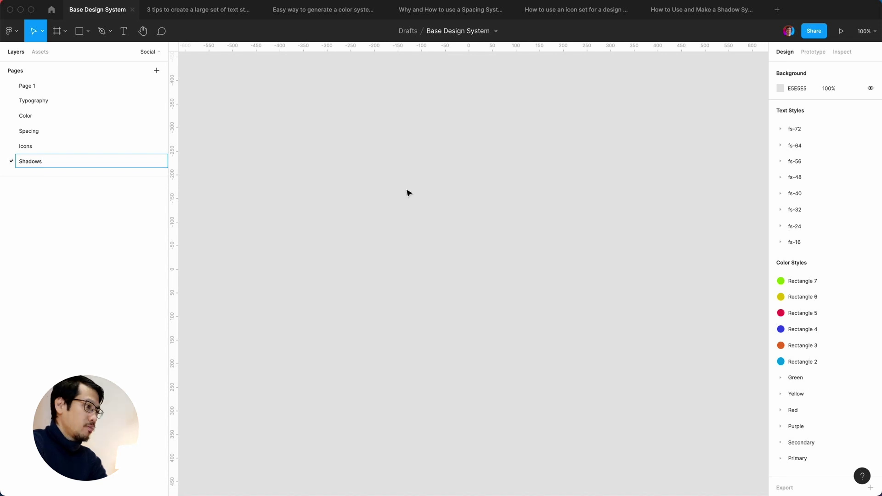
pyautogui.press('Return')
pyautogui.press('super+v')
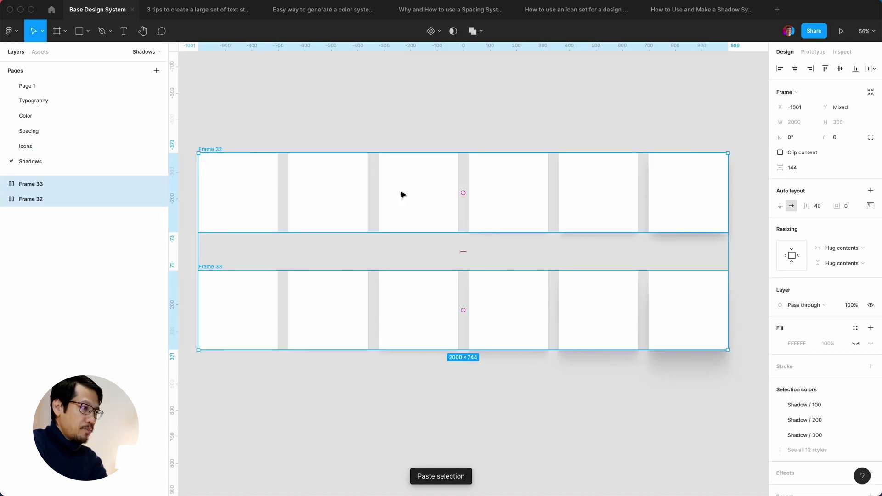
# - Wrap Frame 33 and Frame 32 in an auto layout frame and name it "shadows"
pyautogui.click(402, 181)
pyautogui.click(297, 105)
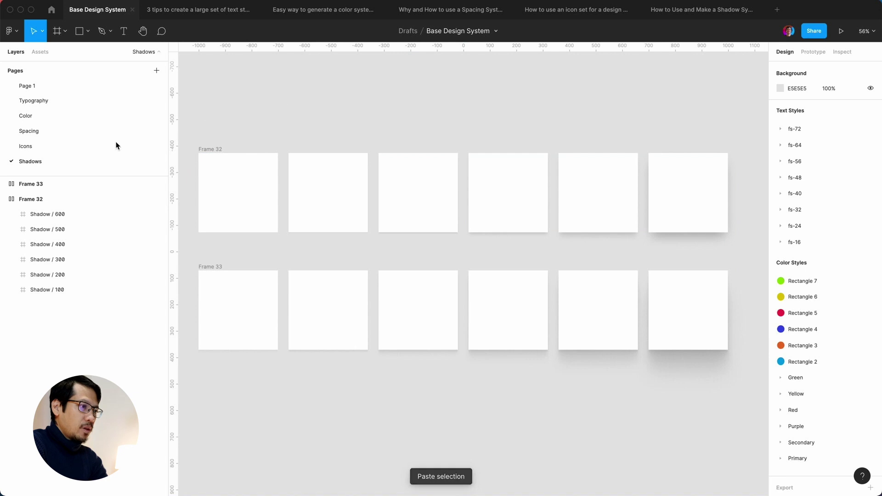
pyautogui.click(20, 184)
pyautogui.keyDown('shift'); pyautogui.click(32, 198); pyautogui.keyUp('shift')
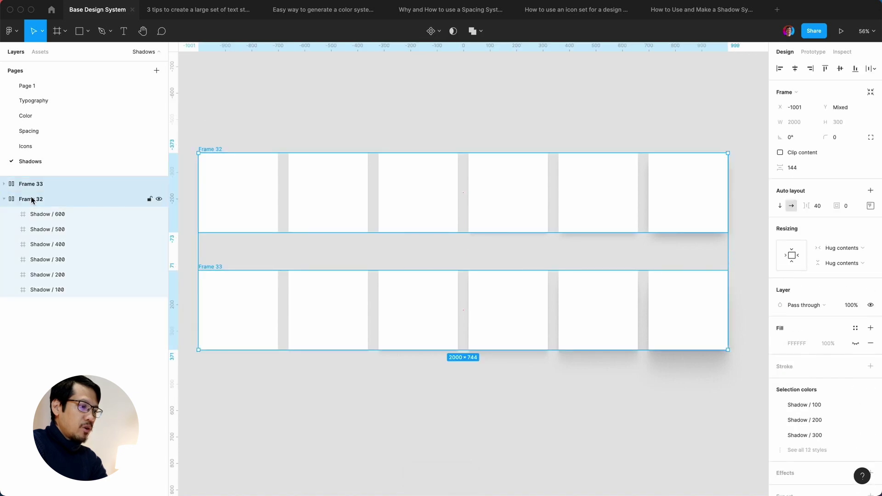
pyautogui.hotkey('shift', 'a')
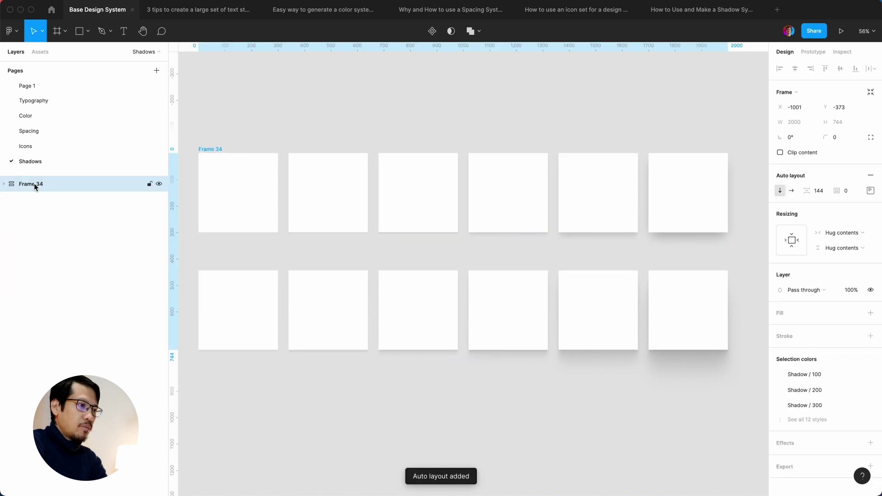
pyautogui.doubleClick(34, 184)
pyautogui.write('shadows')
pyautogui.press('Return')
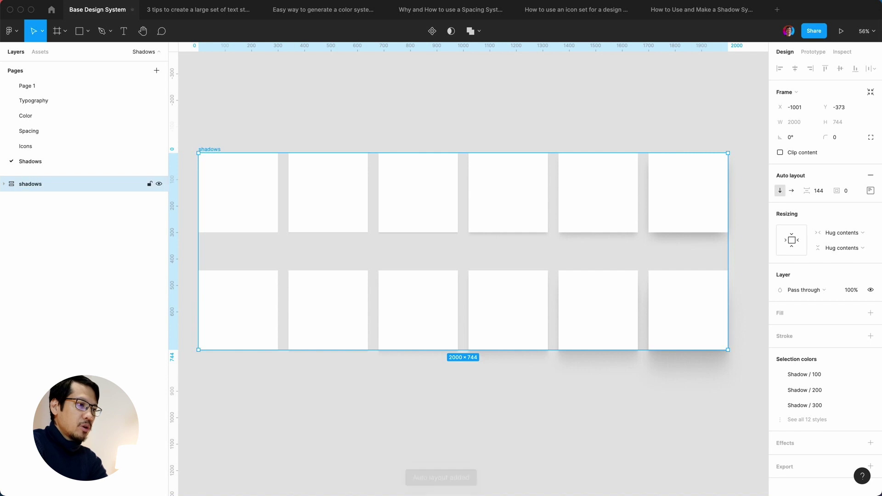
# - Generate styles with the Styler plugin from all the Shadow and Shadow Maker squares inside the shadows frame
pyautogui.press('Return')
pyautogui.press('Return')
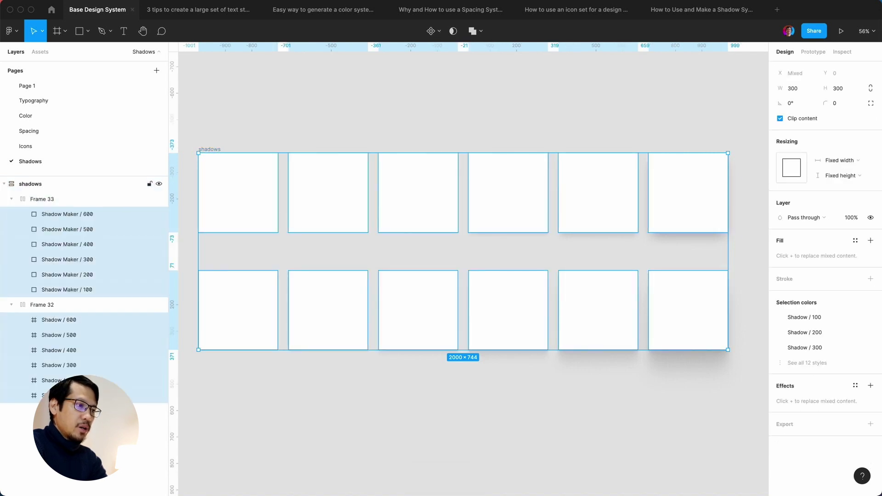
pyautogui.press('super+slash')
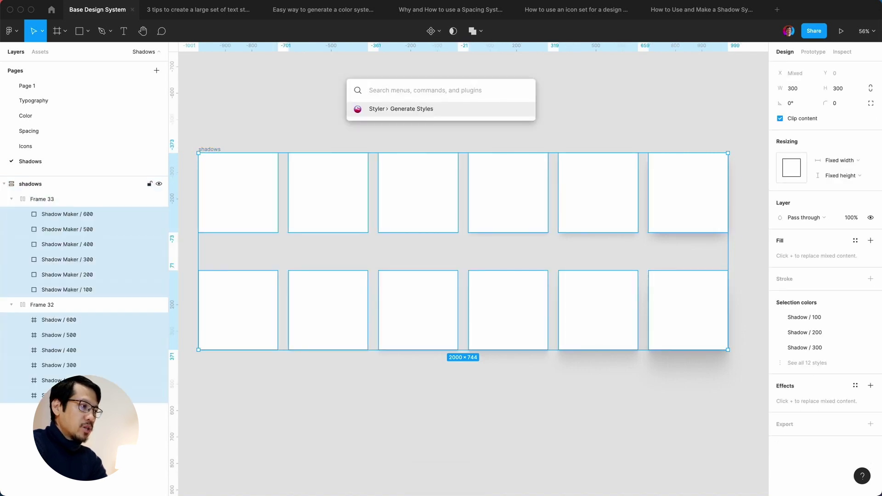
pyautogui.click(410, 110)
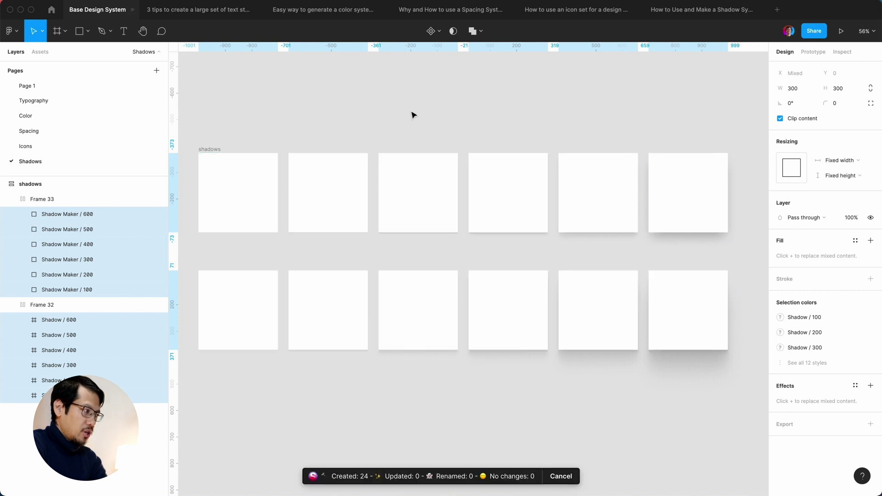
# - Delete the Shadow Maker and Shadow groups from the color styles, keeping the effect styles of the same names
pyautogui.click(640, 106)
pyautogui.scroll(-6, 806, 266)
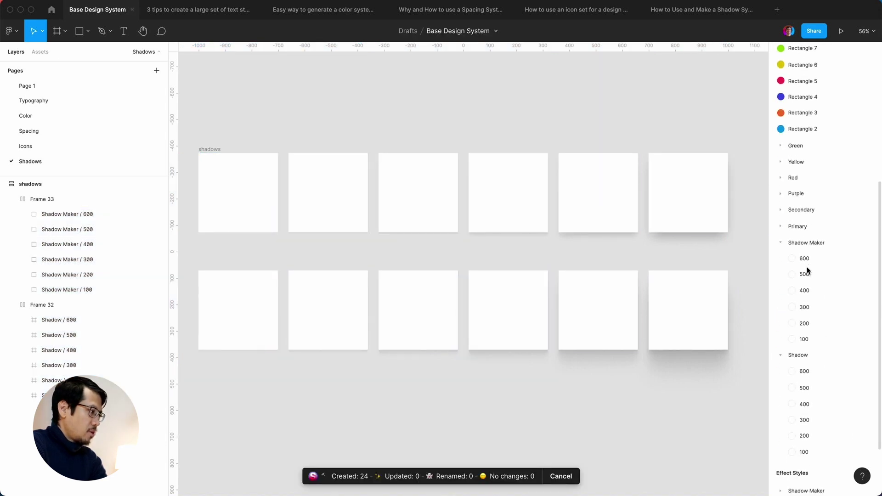
pyautogui.scroll(-2, 817, 297)
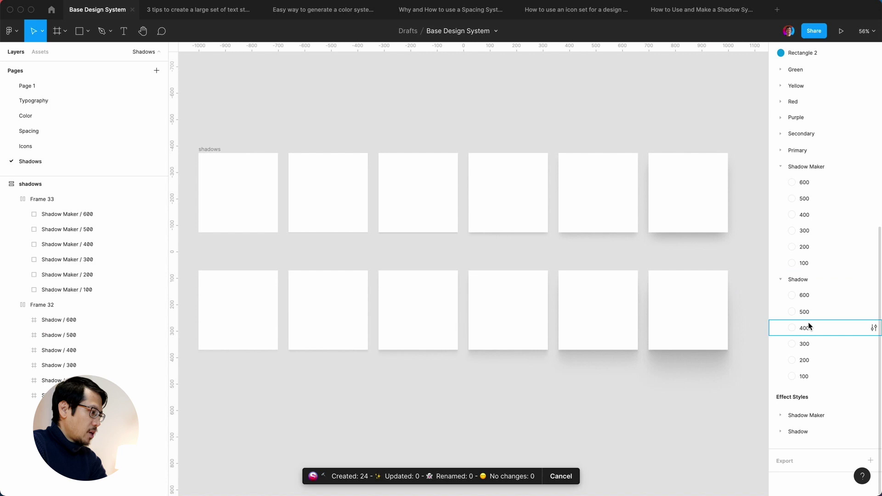
pyautogui.click(781, 415)
pyautogui.click(781, 414)
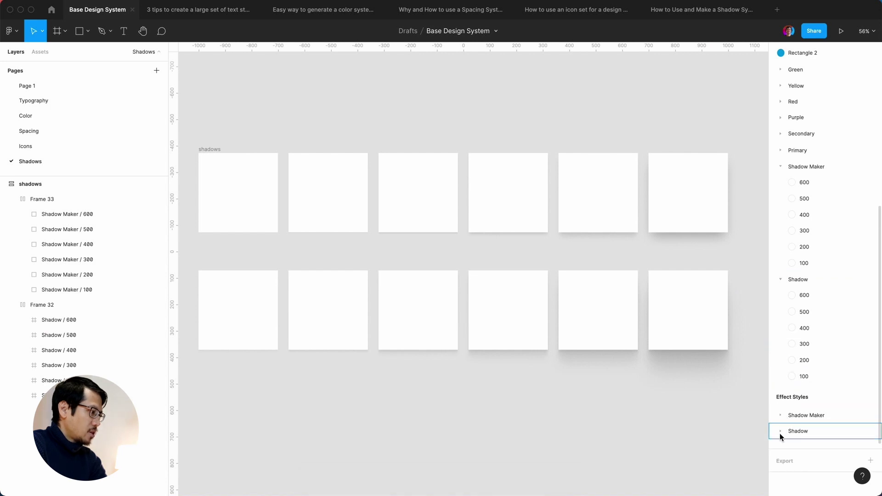
pyautogui.click(780, 433)
pyautogui.click(779, 434)
pyautogui.scroll(1, 808, 349)
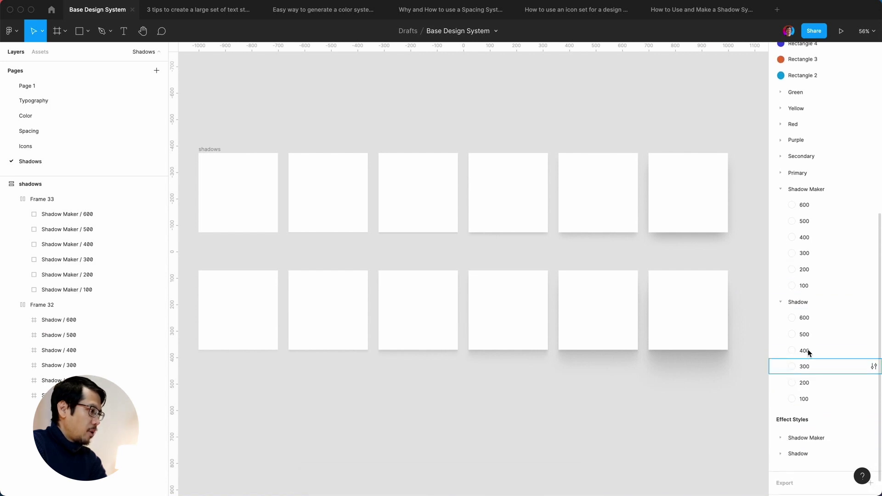
pyautogui.click(808, 194)
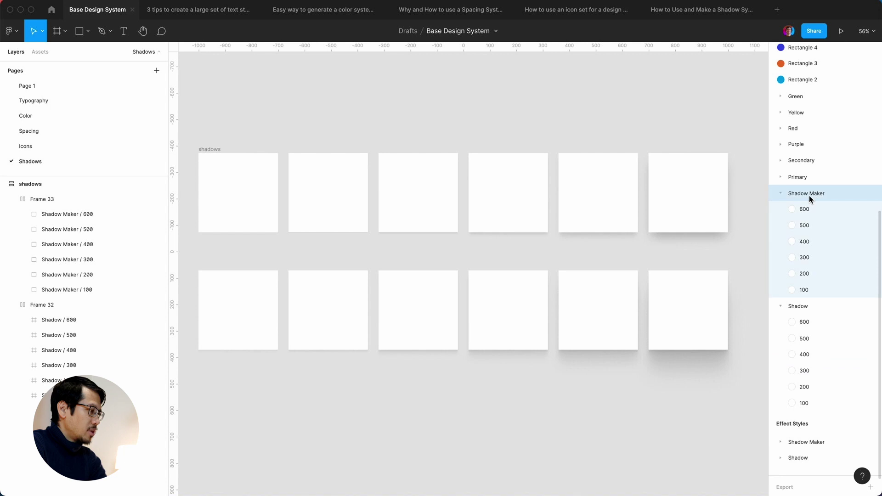
pyautogui.keyDown('shift'); pyautogui.click(800, 306); pyautogui.keyUp('shift')
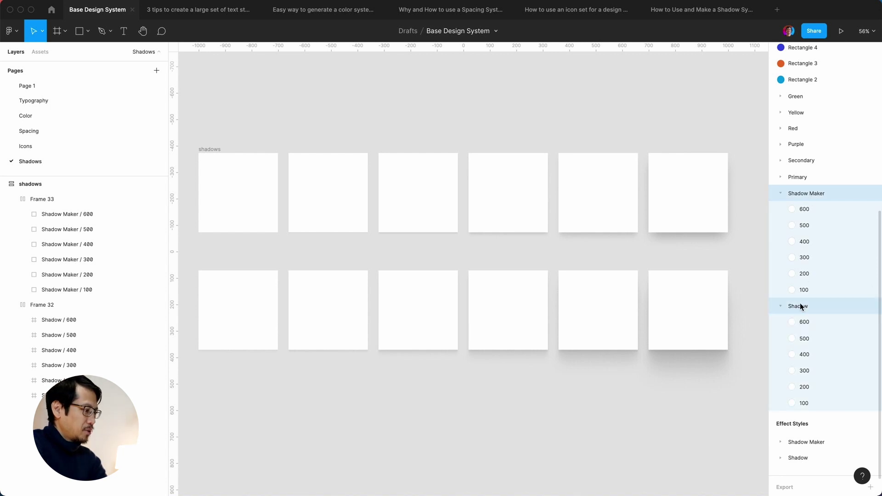
pyautogui.press('Delete')
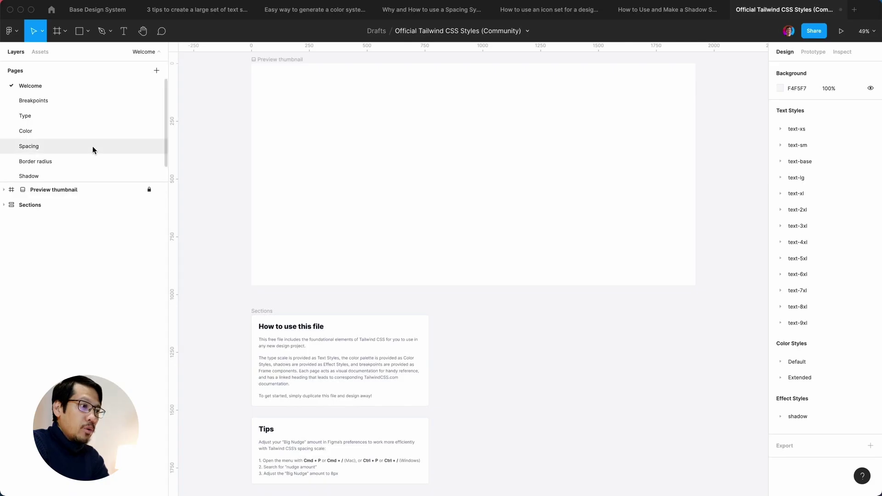
# - Copy the default palette's Gray scale from the Tailwind file's Color page and paste it below the green row in Base Design System, aligned with its left edge
pyautogui.click(78, 132)
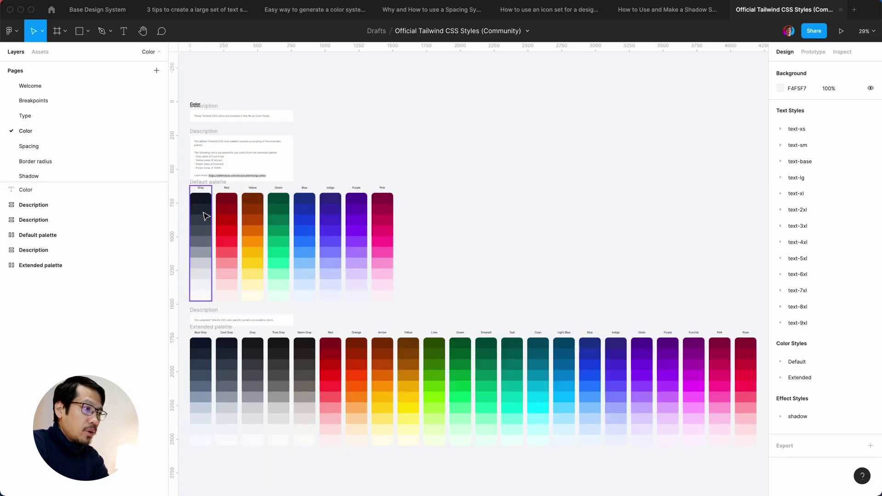
pyautogui.click(205, 219)
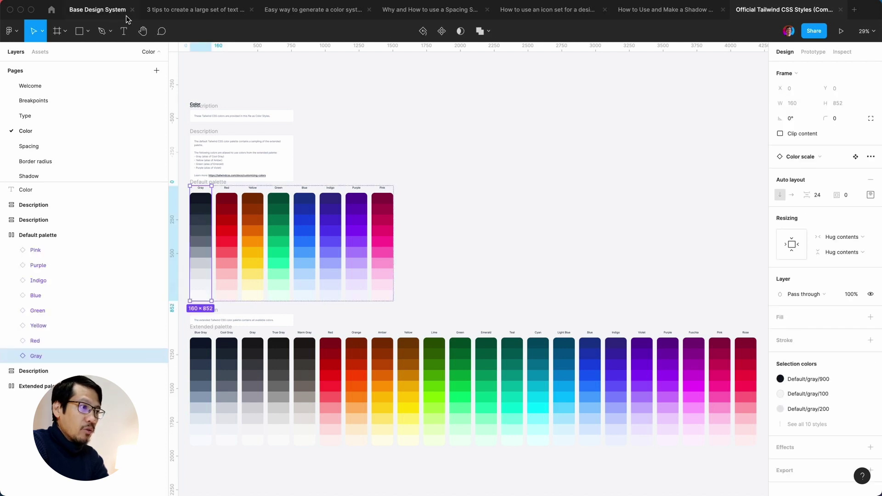
pyautogui.click(108, 11)
pyautogui.scroll(-3, 299, 443)
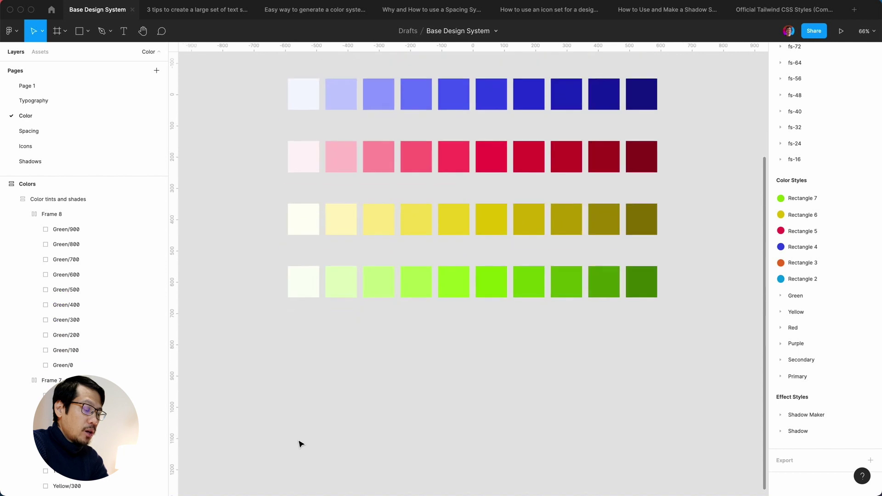
pyautogui.press('super+v')
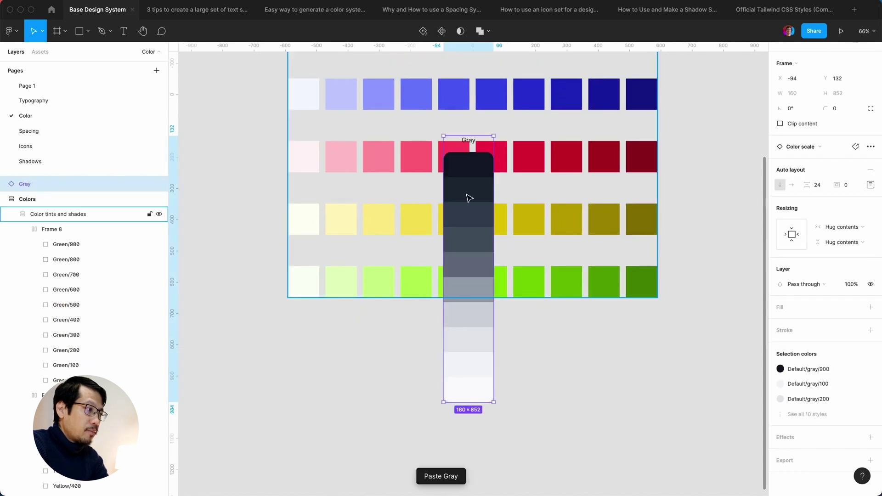
pyautogui.moveTo(473, 179); pyautogui.dragTo(317, 360)
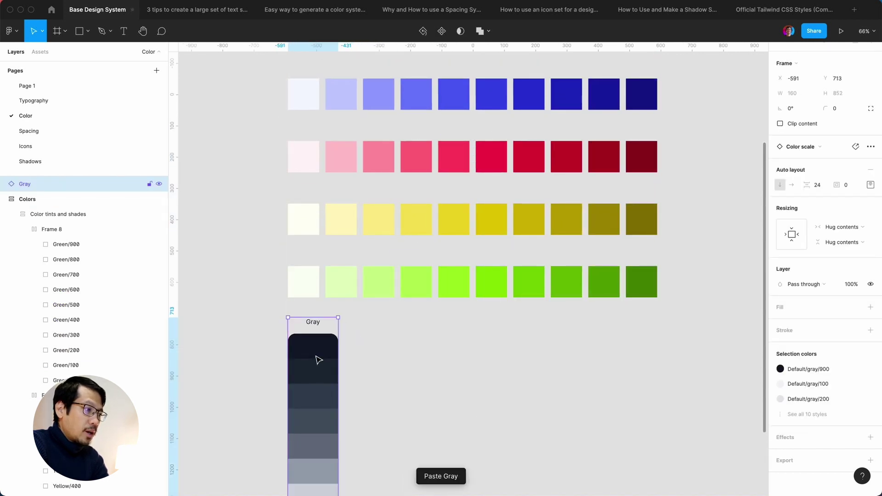
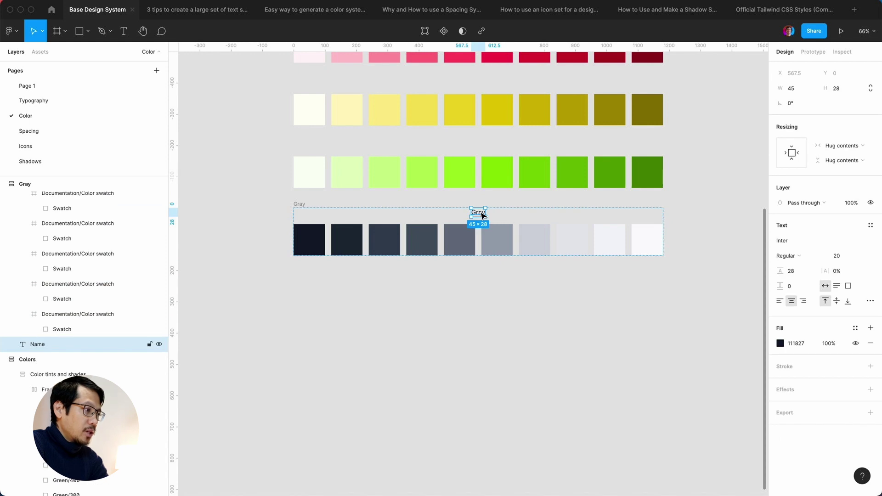
# - Delete the Gray frame's name label and select all the swatches nested inside its Scale frame
pyautogui.click(27, 184)
pyautogui.press('Return')
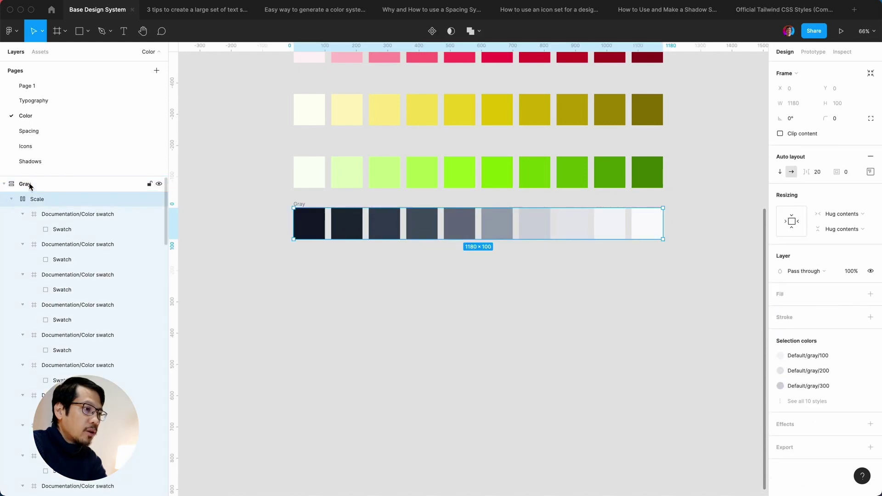
pyautogui.press('Return')
pyautogui.press('Return')
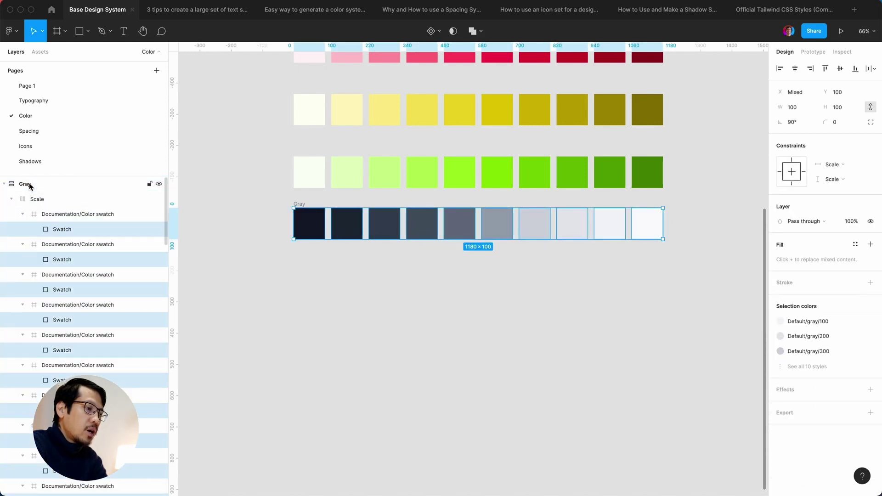
pyautogui.press('super+r')
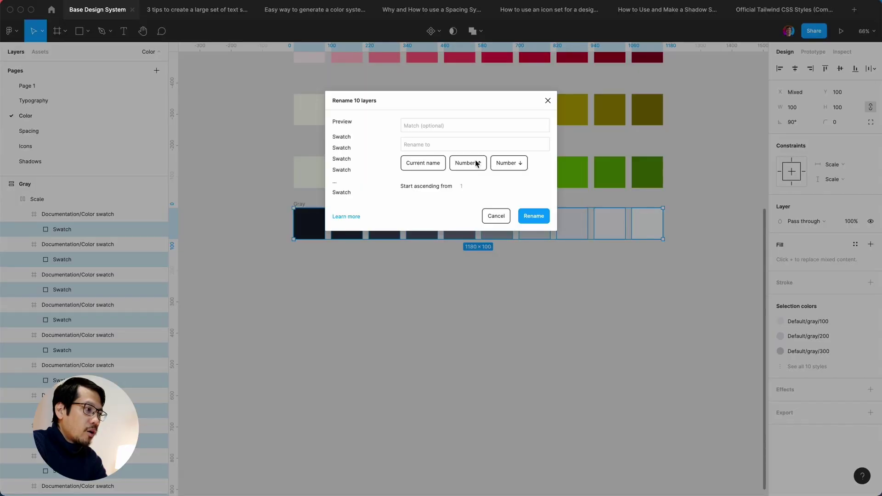
pyautogui.click(493, 148)
pyautogui.write('Gra')
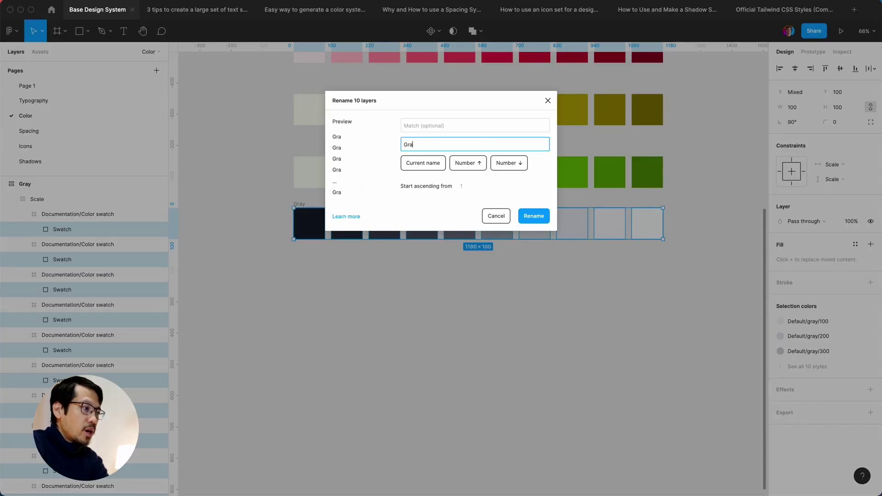
pyautogui.write('y /')
pyautogui.click(475, 163)
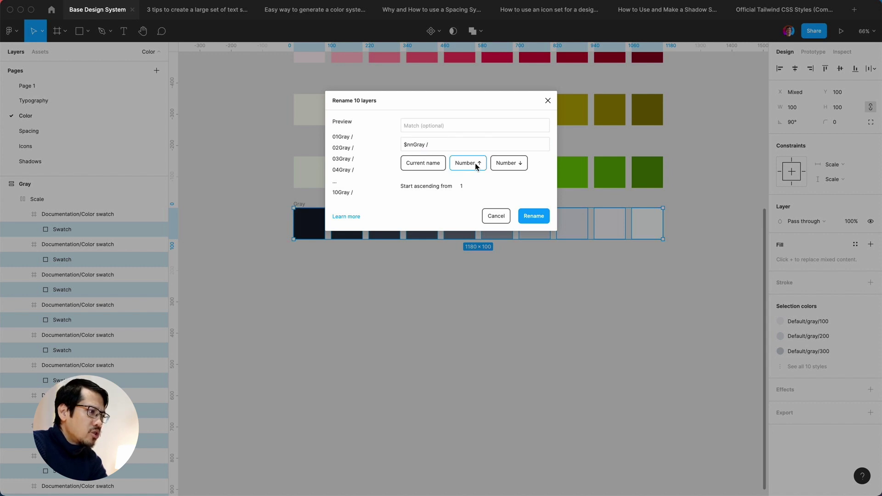
pyautogui.click(492, 216)
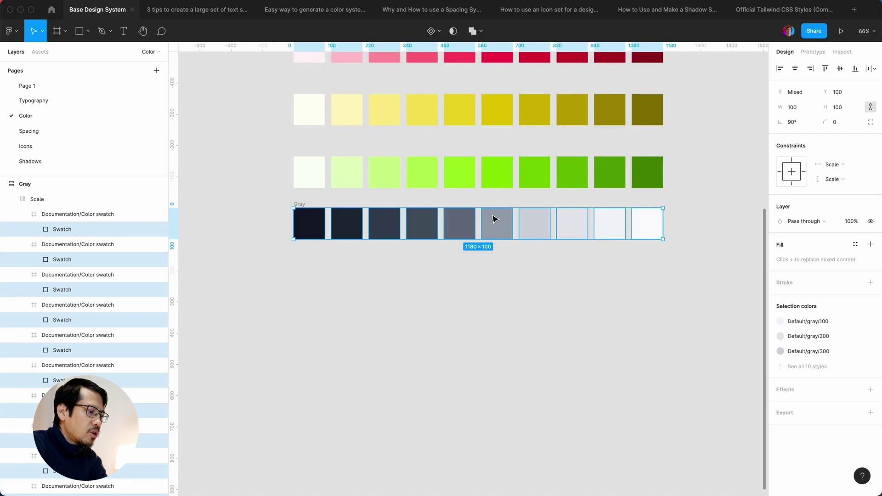
pyautogui.press('super+r')
pyautogui.click(442, 144)
pyautogui.write('Gray /')
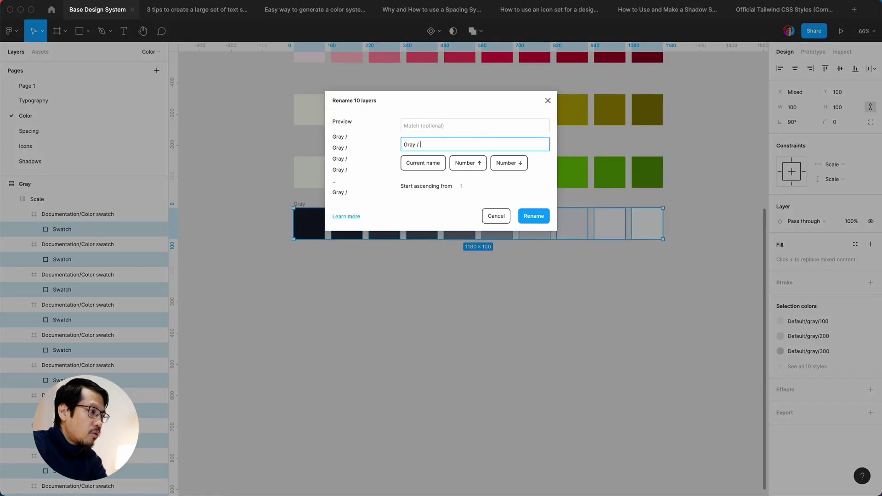
pyautogui.click(479, 165)
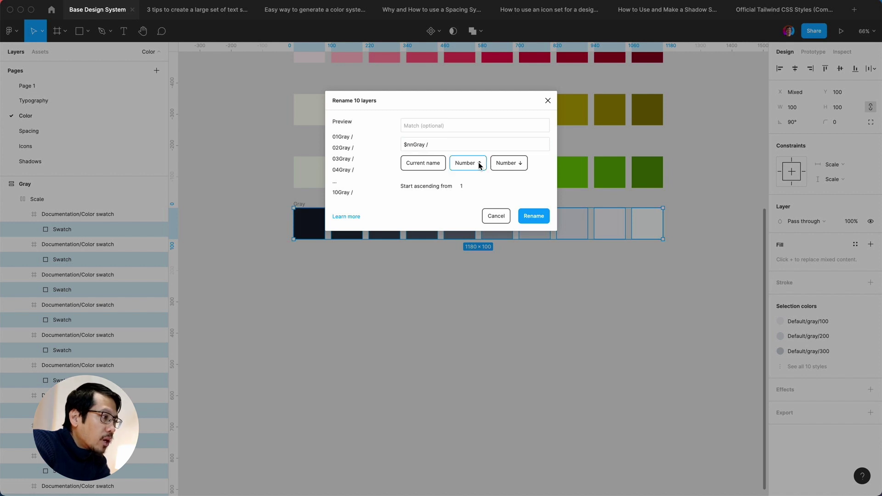
pyautogui.click(493, 215)
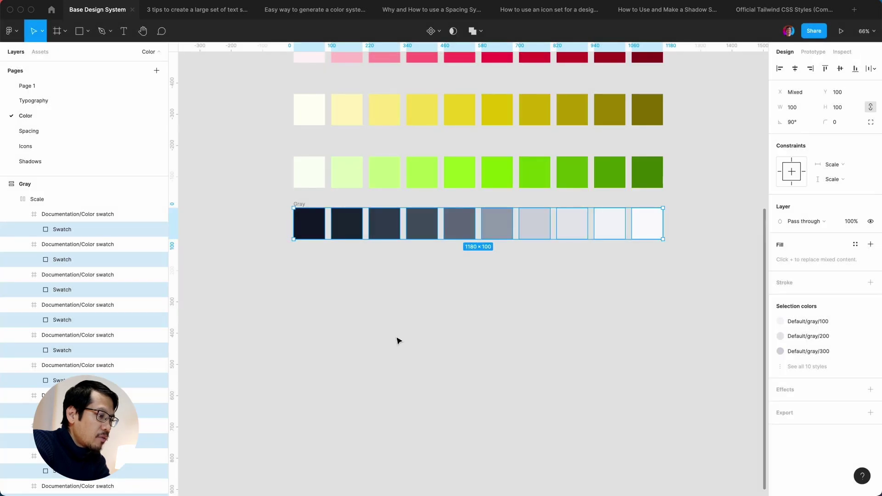
# - Rename the ten selected gray swatches with the pattern Gray / $N00, numbered in descending order
pyautogui.hotkey('ctrl', 'r')
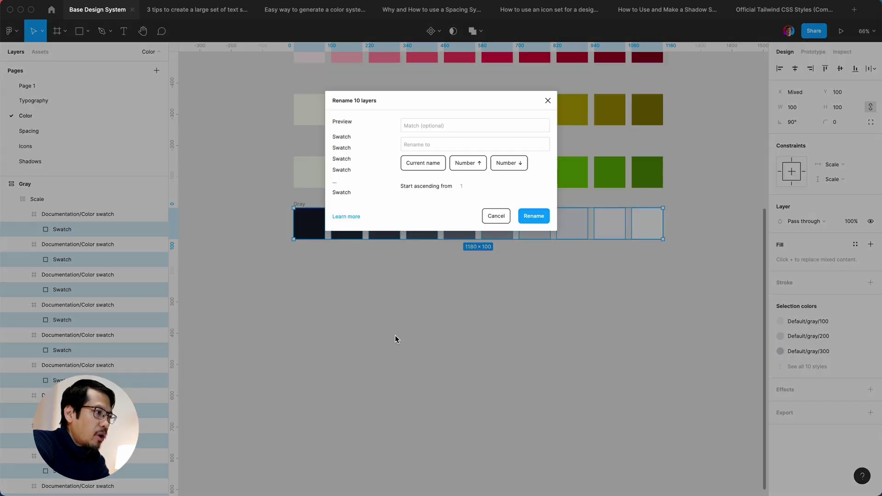
pyautogui.click(425, 146)
pyautogui.write('G')
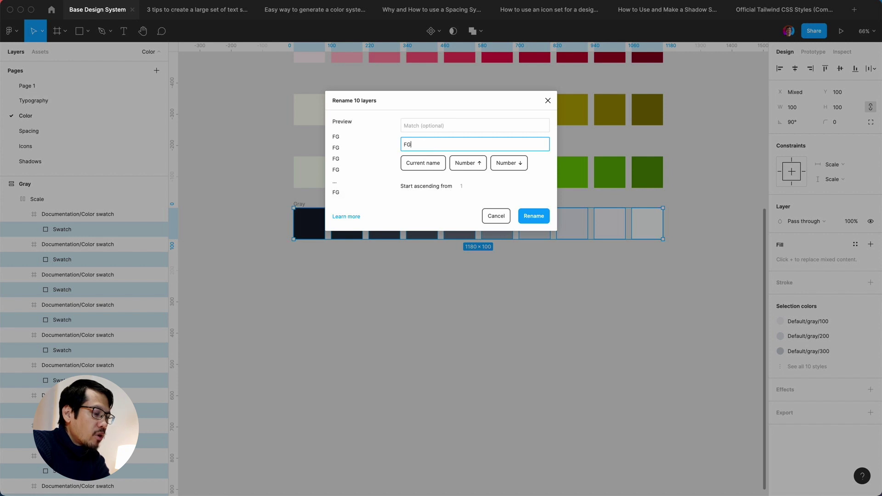
pyautogui.write('ray /')
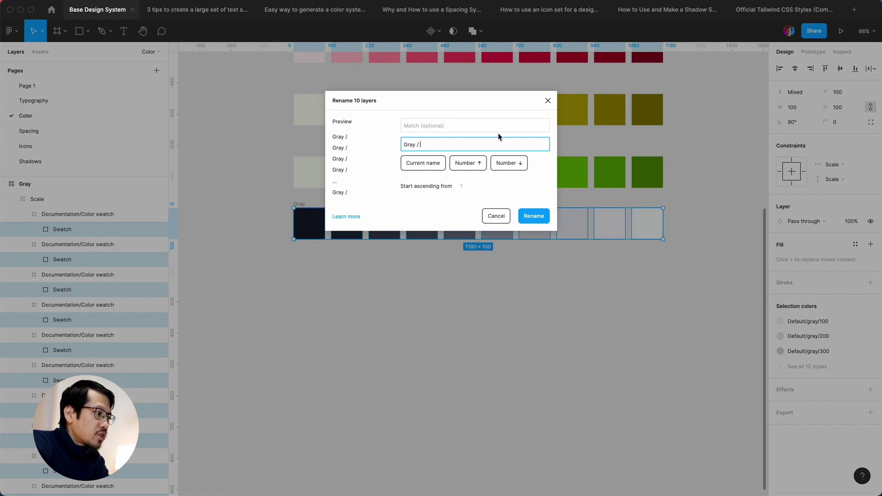
pyautogui.click(508, 162)
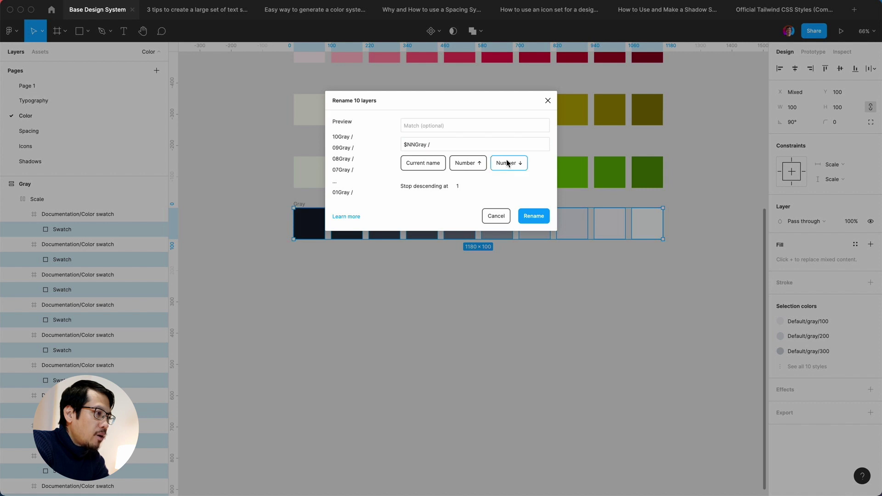
pyautogui.doubleClick(416, 145)
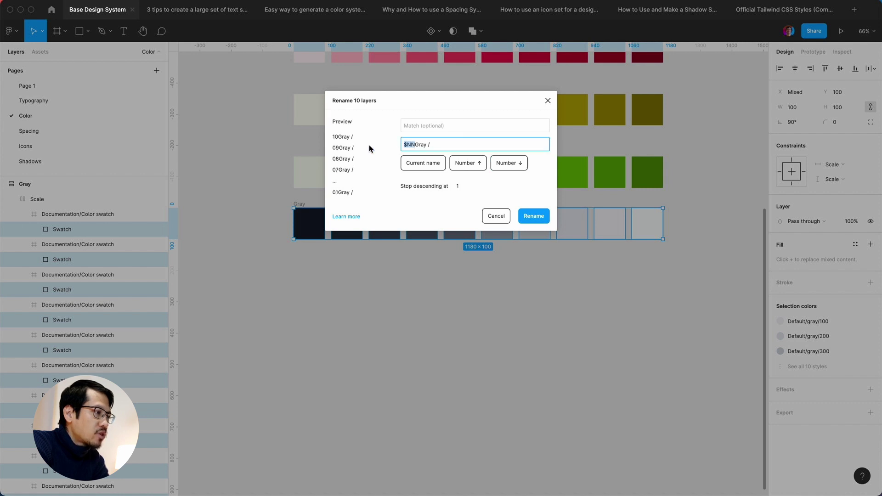
pyautogui.press('BackSpace')
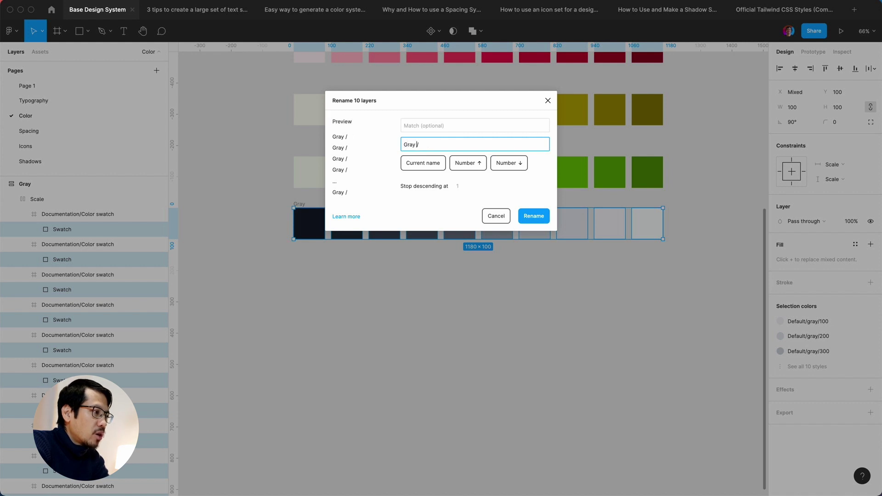
pyautogui.write('$')
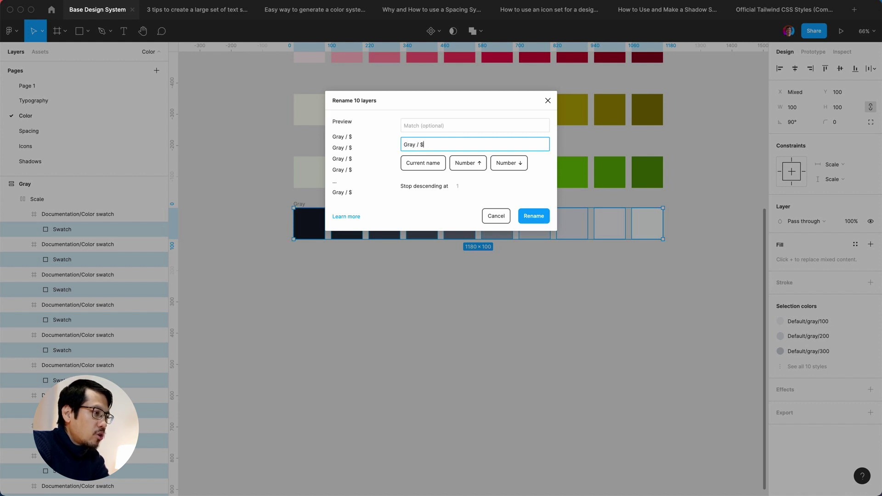
pyautogui.write('NN')
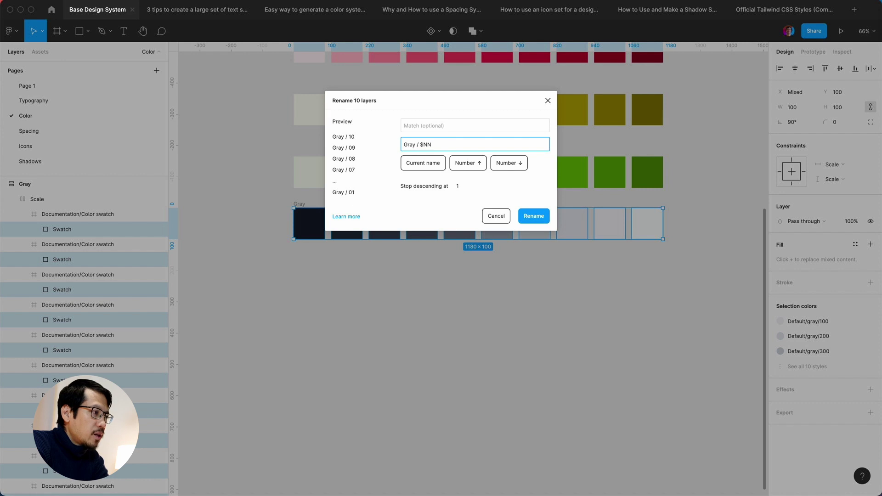
pyautogui.press('BackSpace')
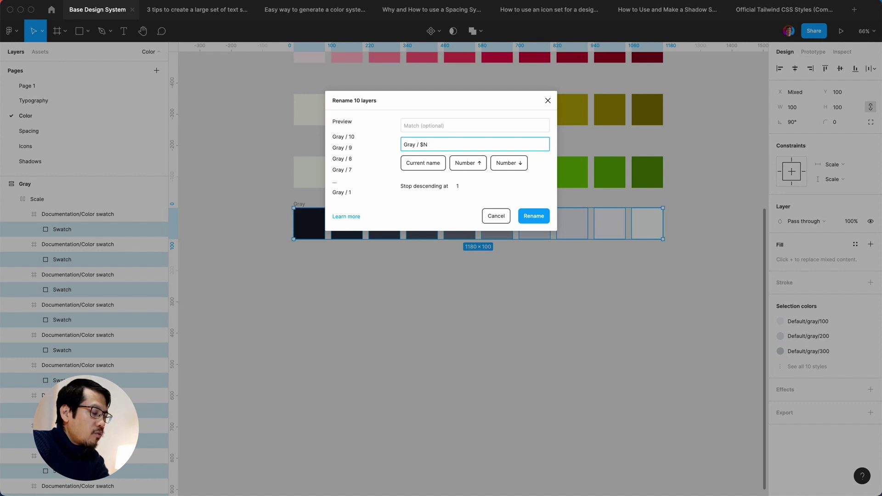
pyautogui.write('00')
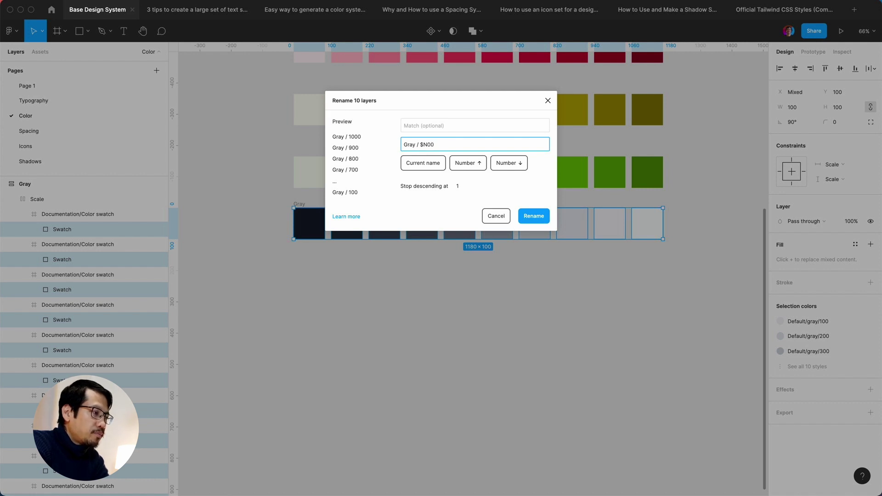
pyautogui.click(528, 214)
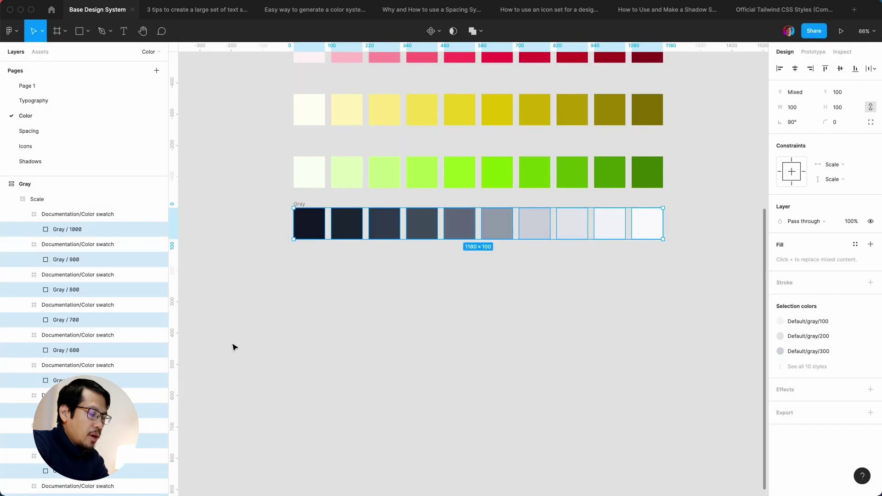
# - Check which numbered layer in the Scale frame belongs to the darkest gray swatch
pyautogui.click(257, 271)
pyautogui.click(295, 223)
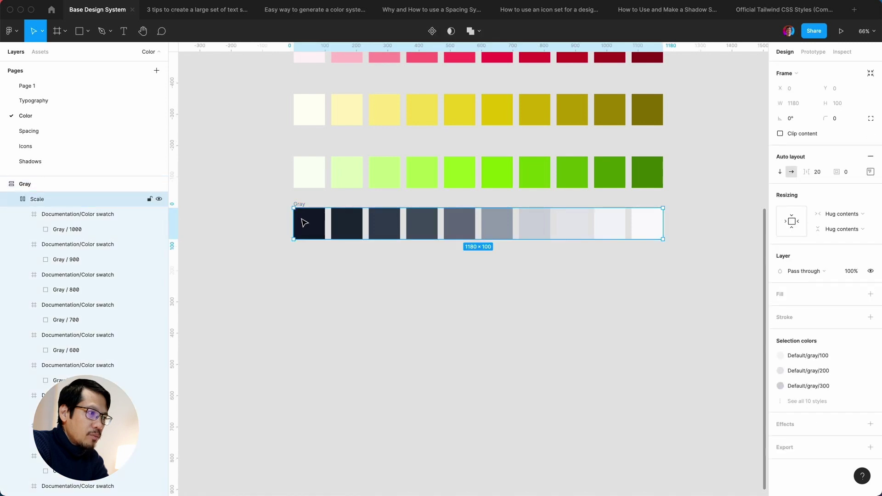
pyautogui.doubleClick(307, 227)
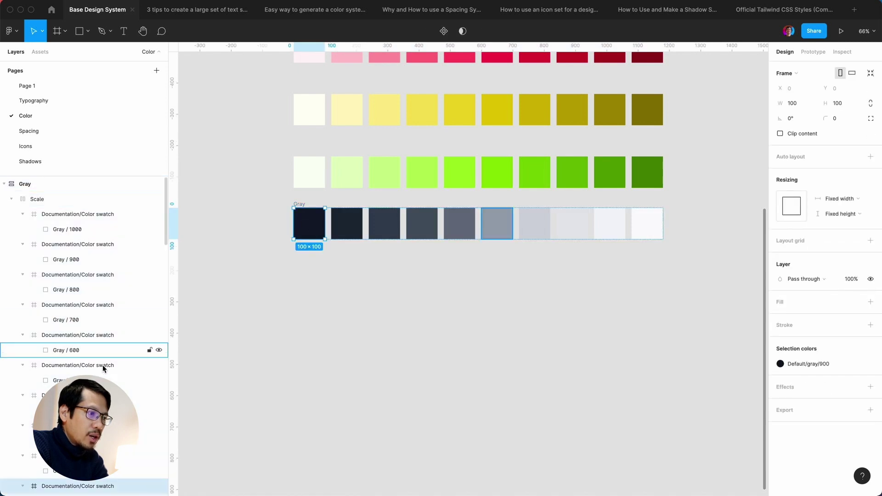
pyautogui.scroll(-3, 104, 368)
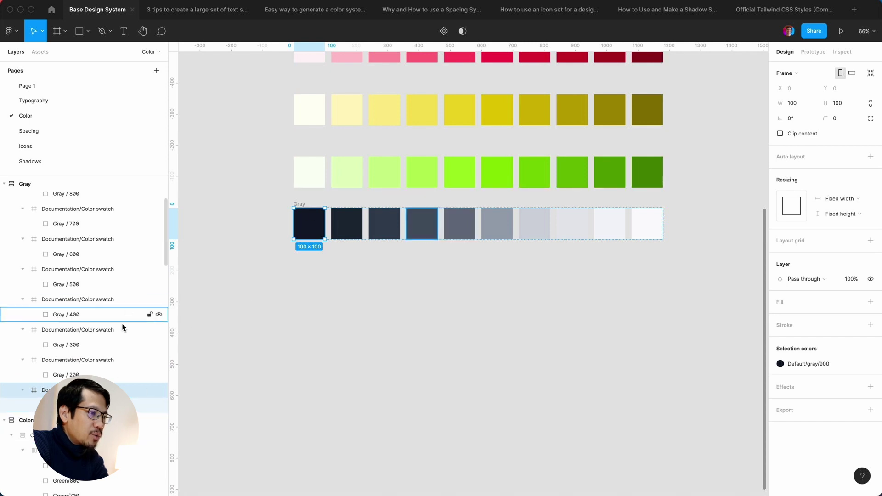
pyautogui.scroll(3, 122, 325)
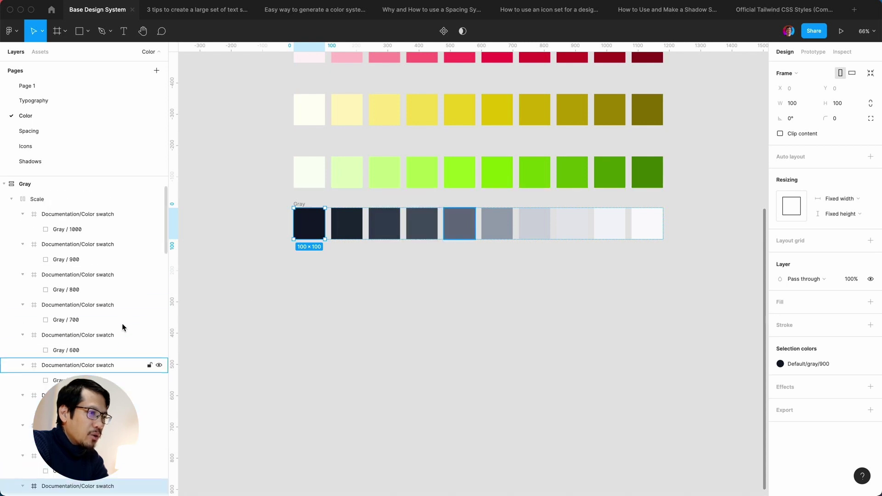
# - Rename all swatches nested in the Scale frame with the pattern Gray / $n00, numbered in ascending order from 1
pyautogui.click(42, 200)
pyautogui.press('Return')
pyautogui.press('Return')
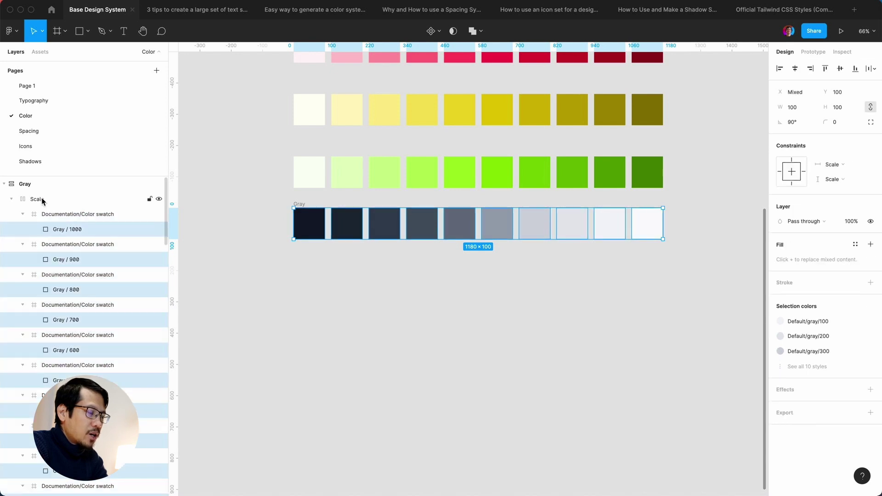
pyautogui.press('super+r')
pyautogui.click(418, 145)
pyautogui.write('Gray')
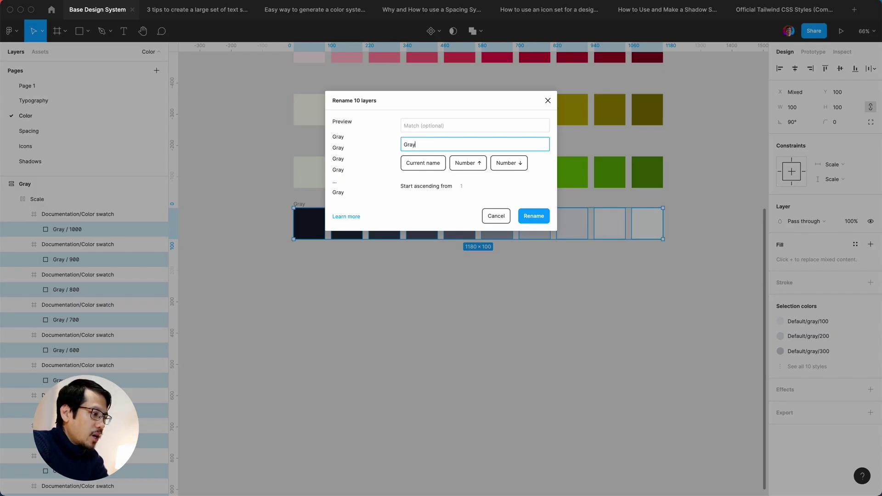
pyautogui.write(' /')
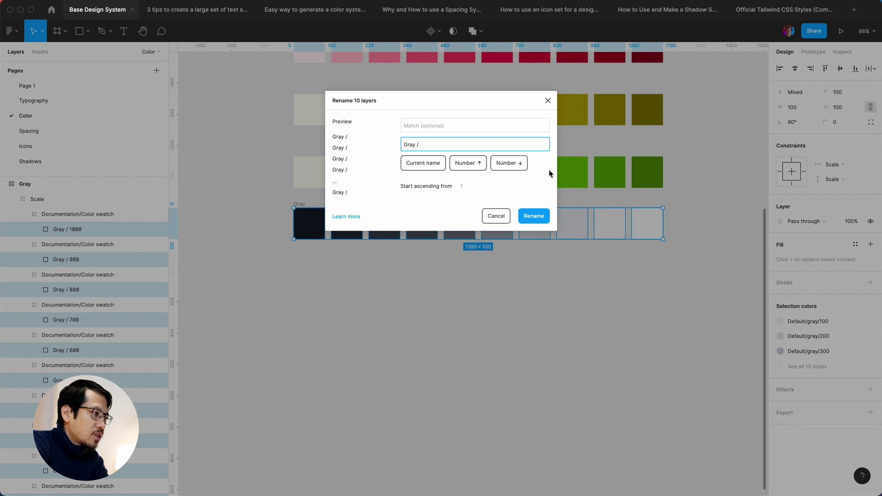
pyautogui.click(475, 161)
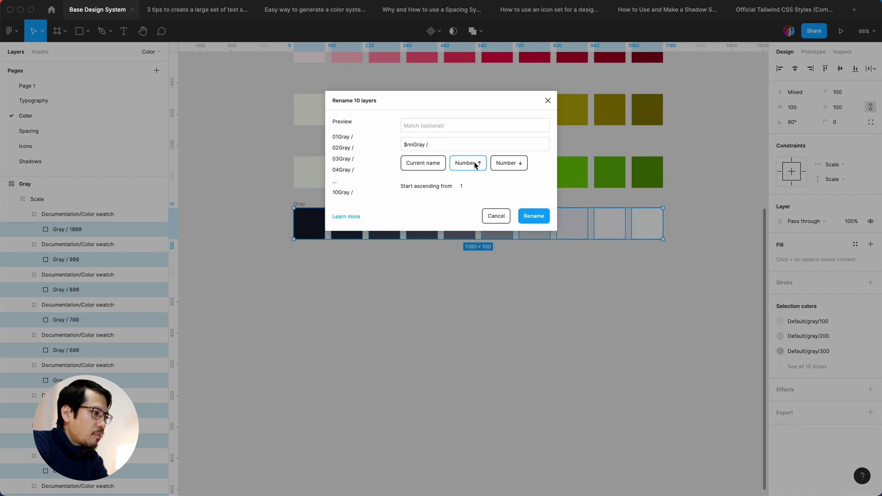
pyautogui.moveTo(413, 146); pyautogui.dragTo(439, 146)
pyautogui.press('super+c')
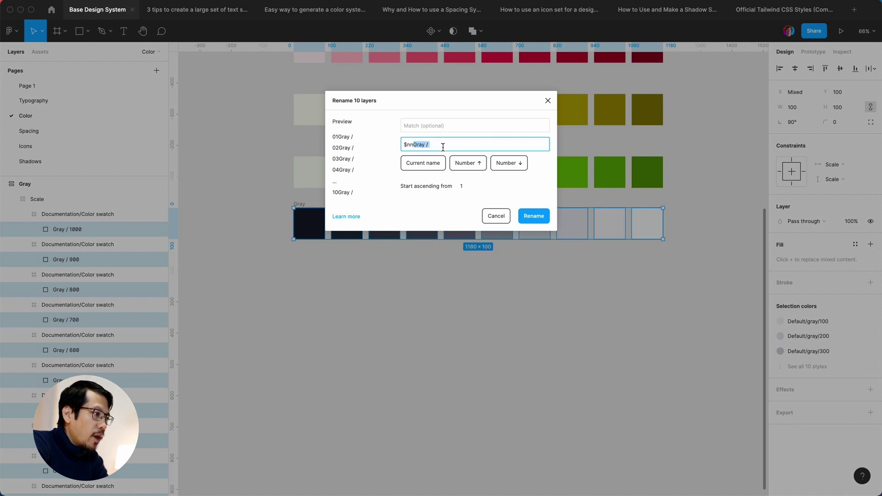
pyautogui.press('BackSpace')
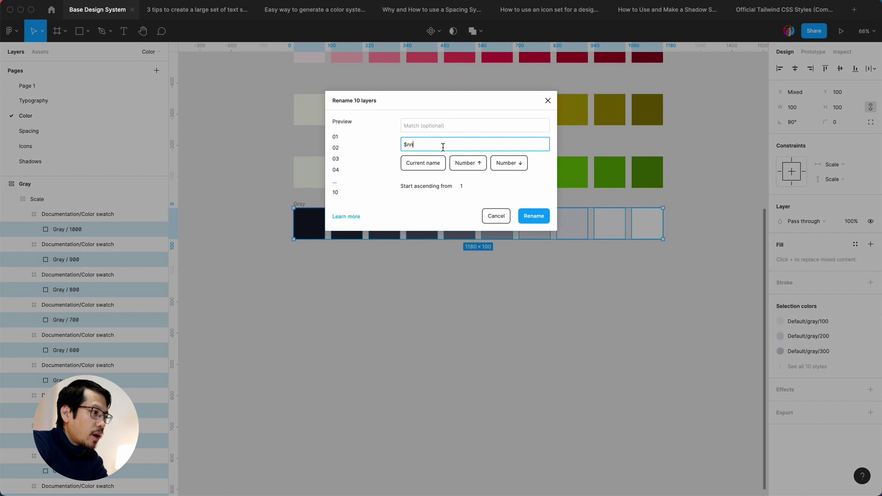
pyautogui.press('super+v')
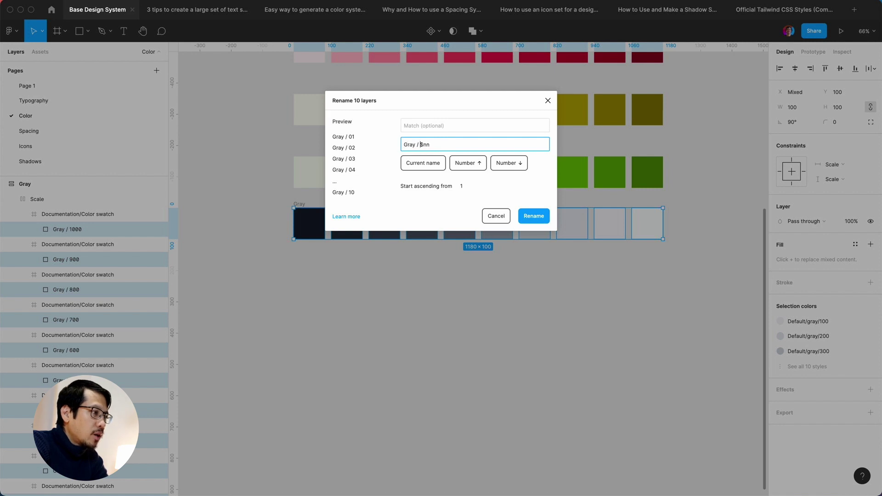
pyautogui.press('BackSpace')
pyautogui.write('00')
pyautogui.click(525, 215)
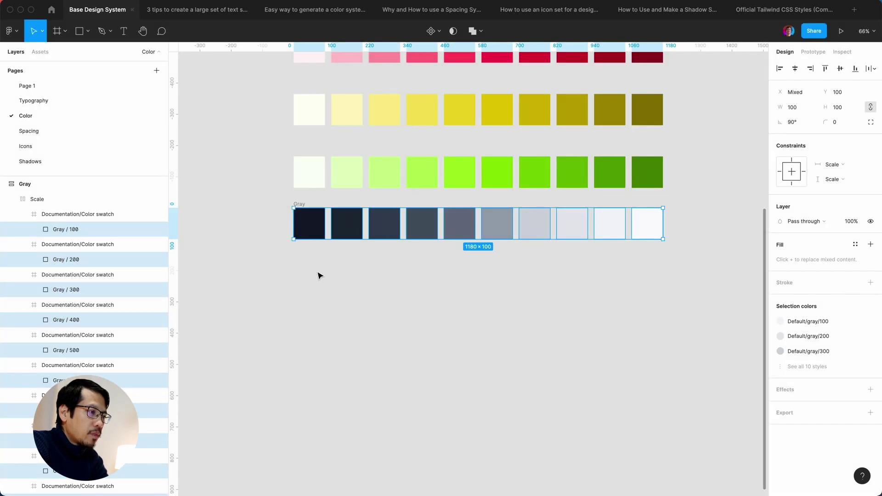
# - Verify the darkest gray swatch's position in the renumbered layer list
pyautogui.click(319, 275)
pyautogui.click(312, 223)
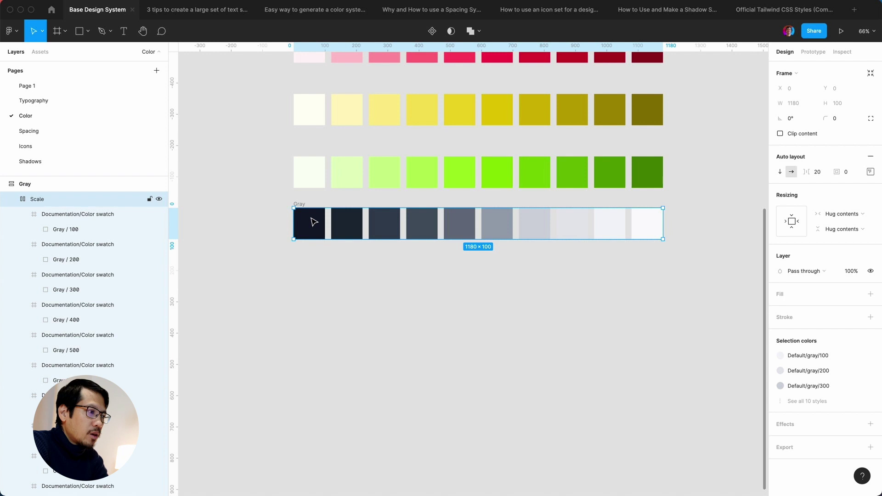
pyautogui.click(314, 223)
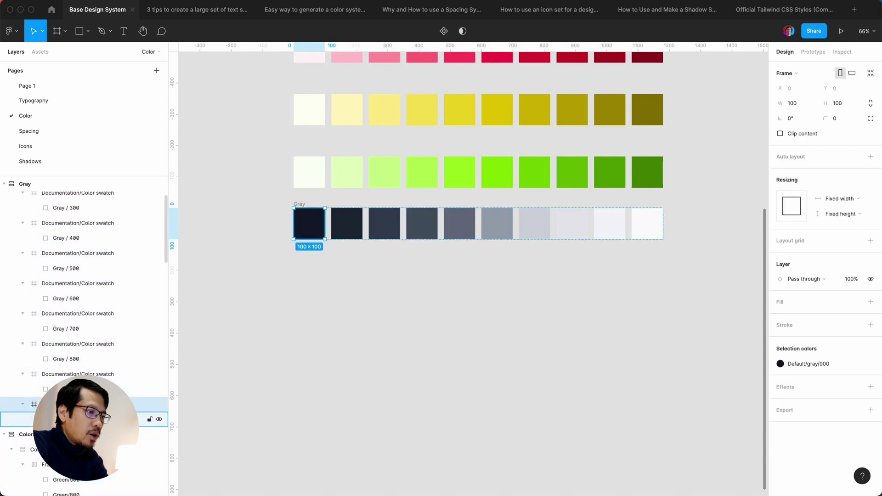
pyautogui.click(305, 299)
# - Generate styles with the Styler plugin from all swatches nested in the Gray frame, and collapse the Gray group in the color styles
pyautogui.scroll(5, 248, 235)
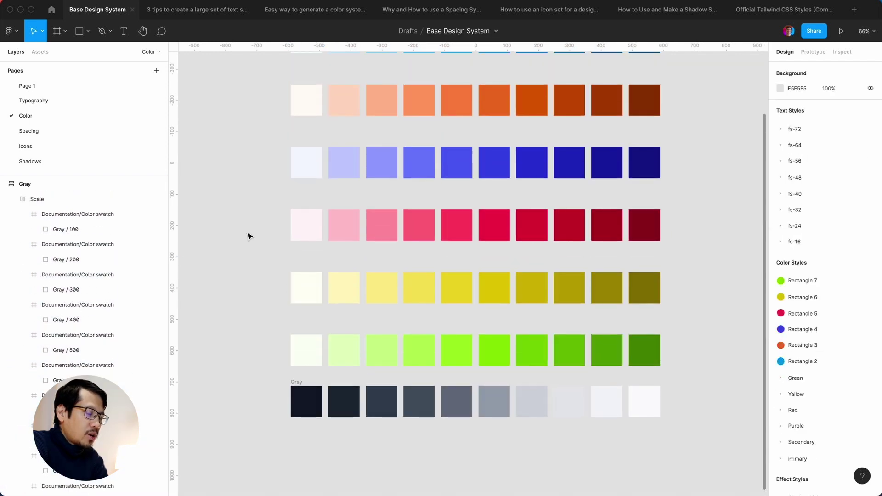
pyautogui.scroll(-3, 247, 237)
pyautogui.click(301, 271)
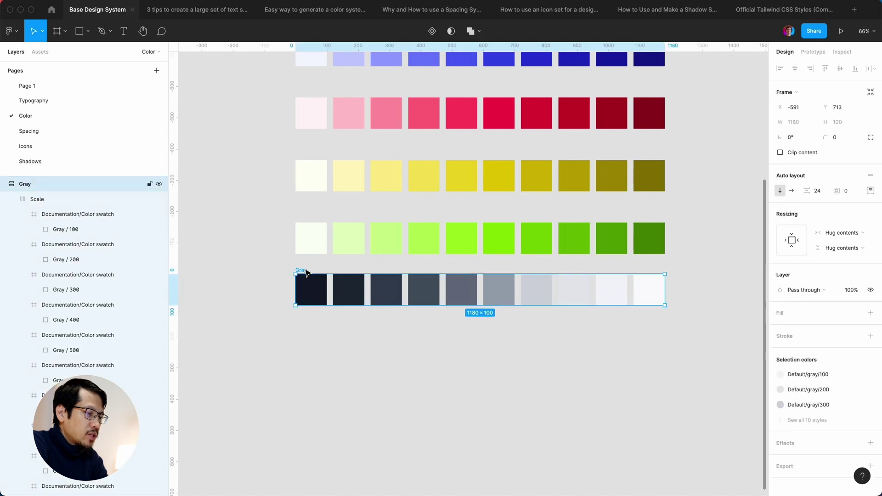
pyautogui.press('Return')
pyautogui.press('Return')
pyautogui.press('Return')
pyautogui.press('super+slash')
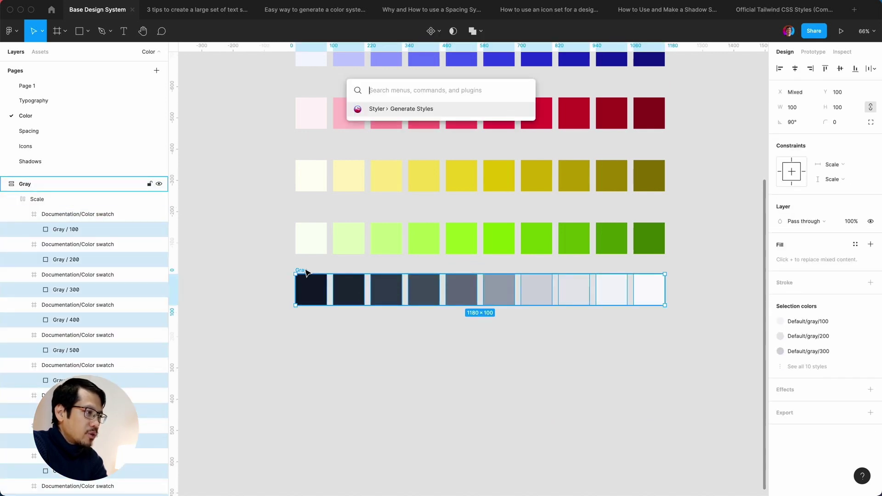
pyautogui.click(391, 109)
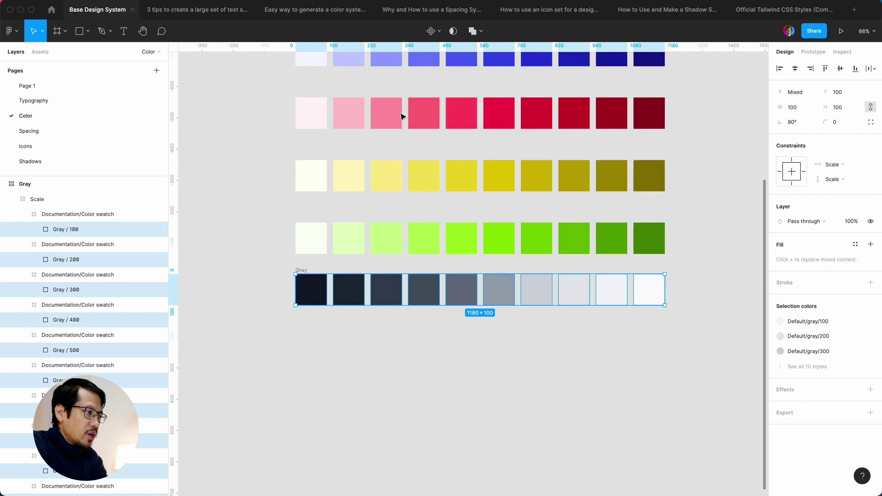
pyautogui.click(696, 215)
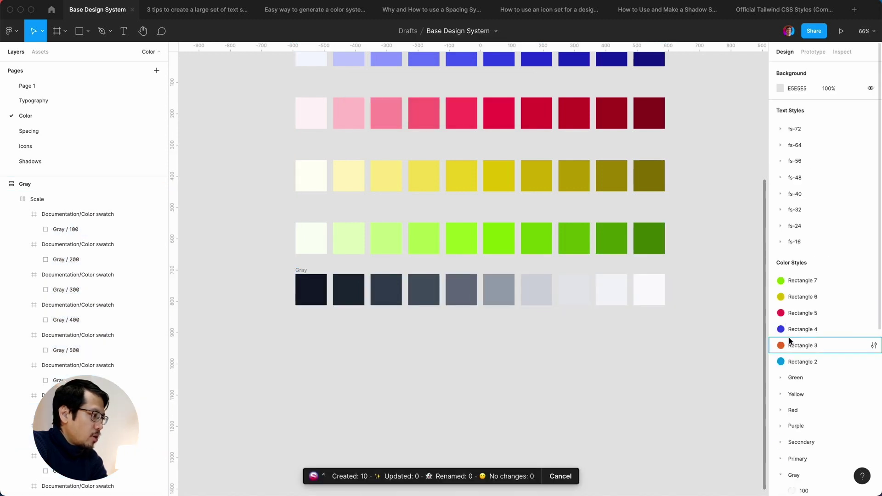
pyautogui.scroll(-3, 789, 337)
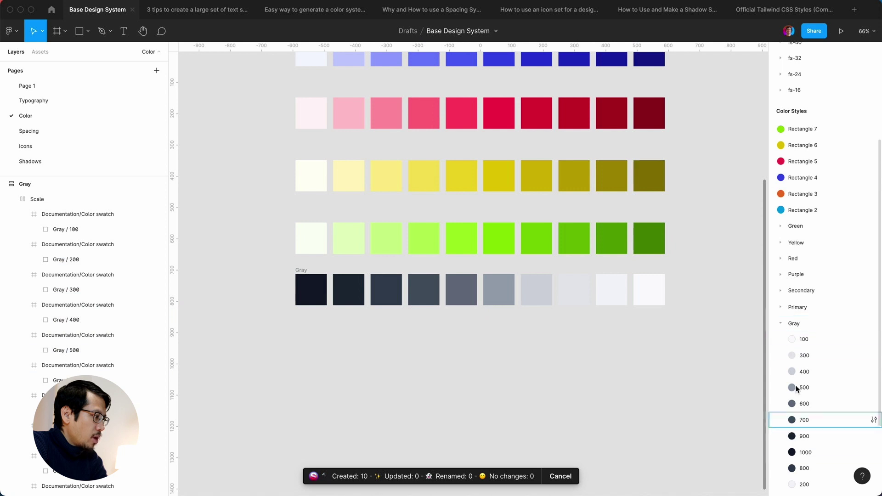
pyautogui.click(781, 324)
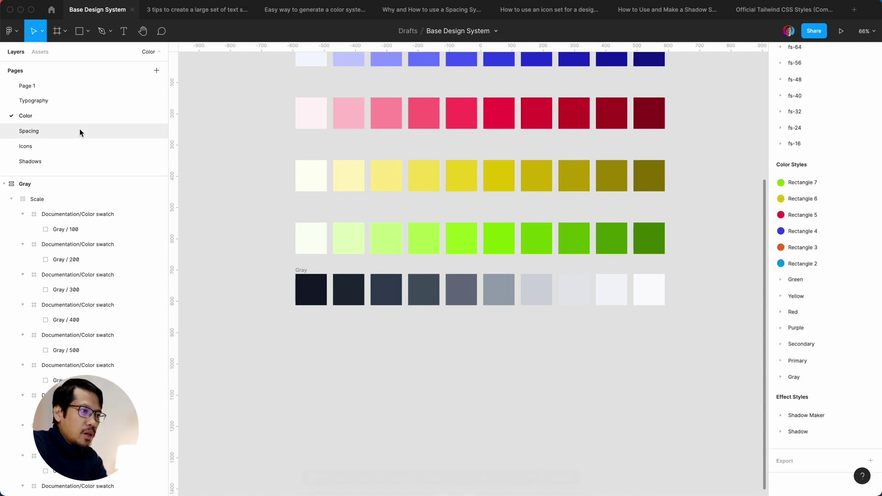
pyautogui.click(52, 102)
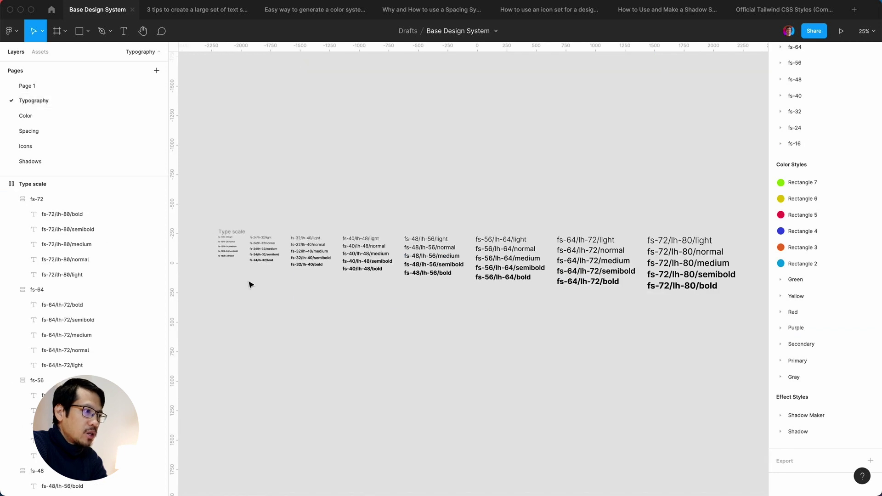
pyautogui.click(233, 232)
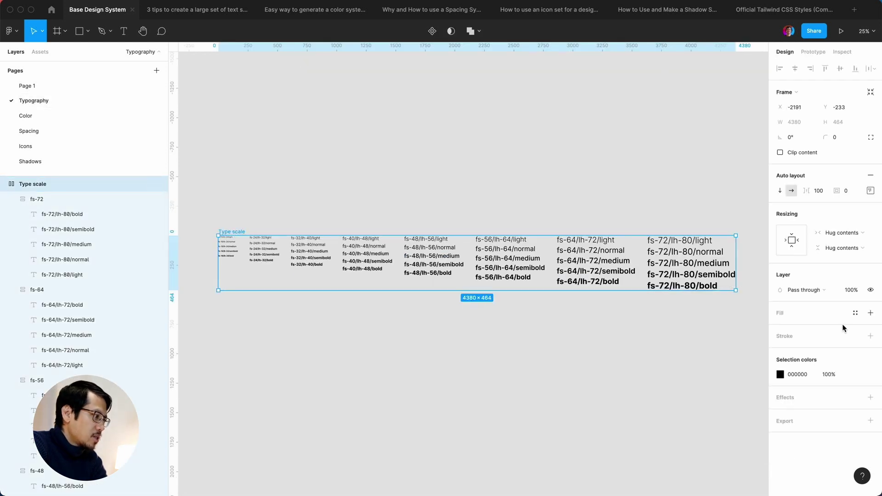
pyautogui.click(852, 377)
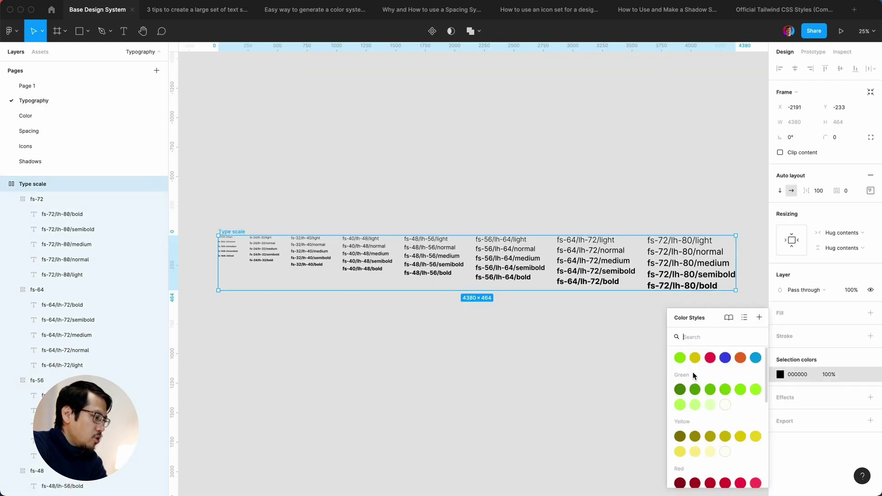
pyautogui.scroll(-5, 693, 374)
pyautogui.scroll(-4, 695, 376)
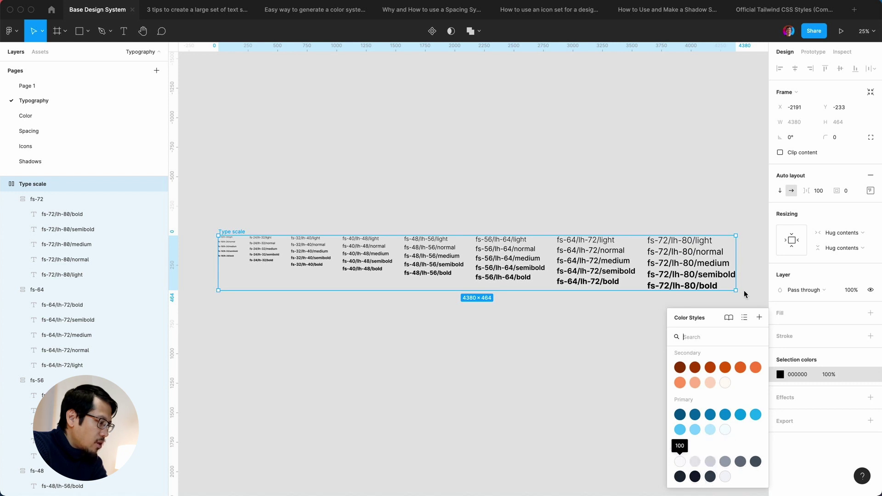
pyautogui.click(593, 362)
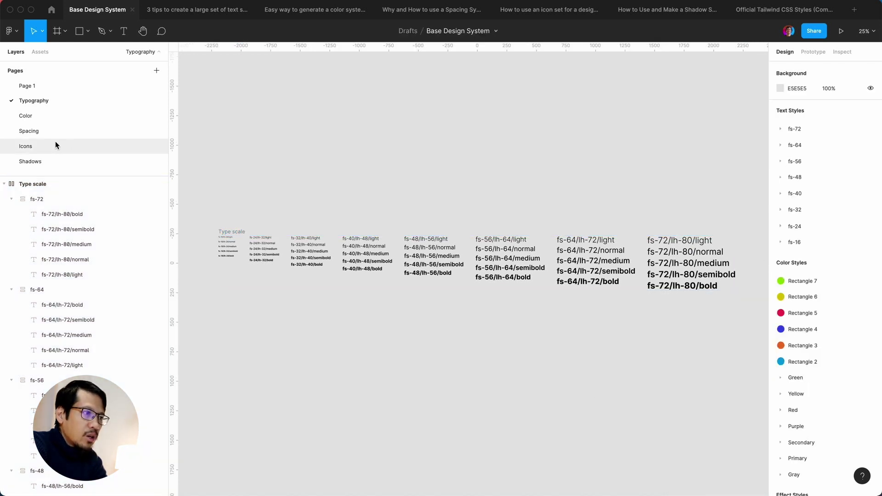
# - Reorder the styles in the Gray color style group into ascending order from 100 to 1000
pyautogui.click(48, 116)
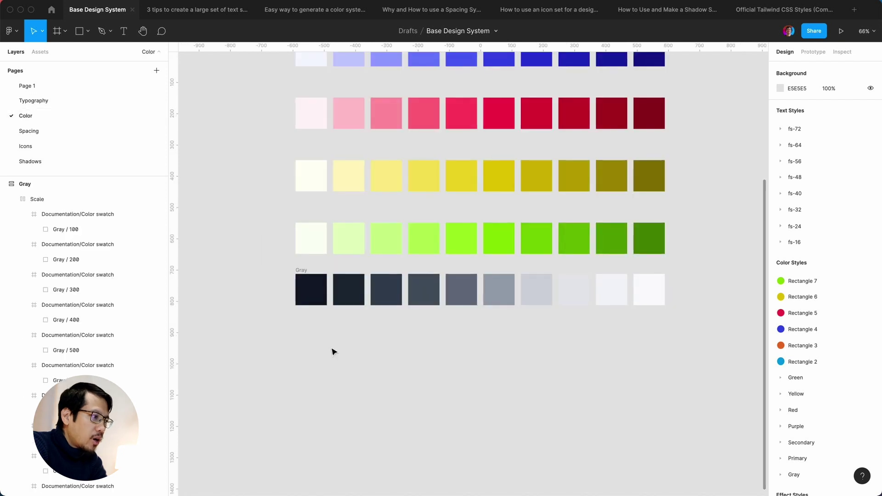
pyautogui.click(306, 297)
pyautogui.click(311, 299)
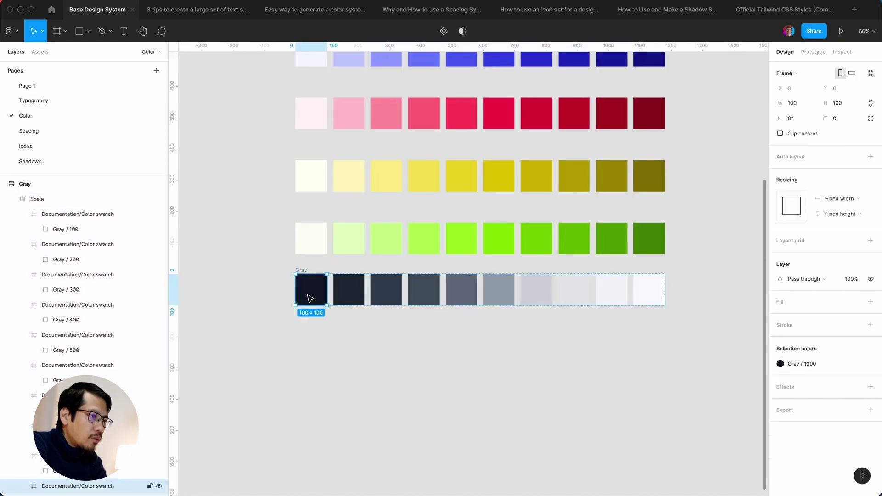
pyautogui.scroll(-3, 130, 366)
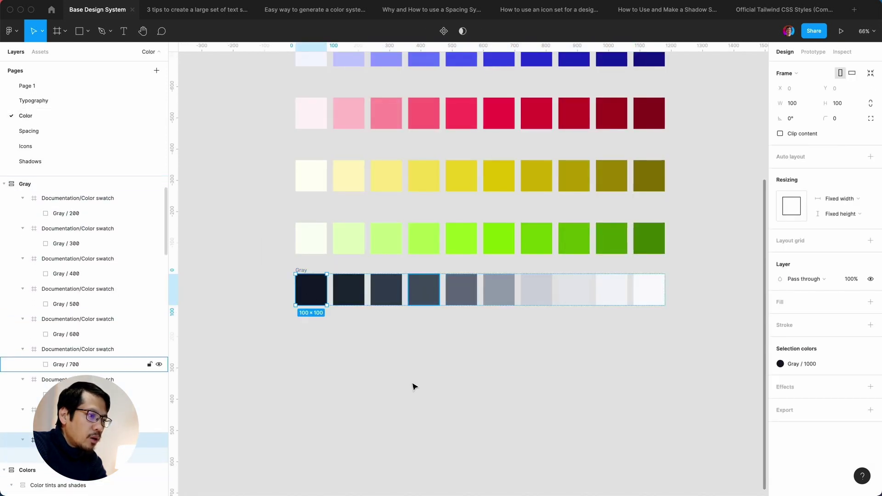
pyautogui.click(666, 341)
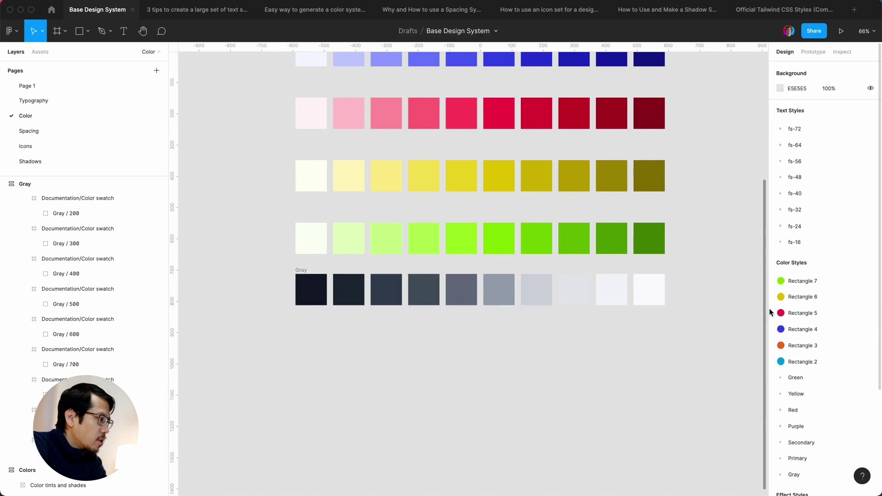
pyautogui.scroll(-3, 771, 303)
pyautogui.click(780, 376)
pyautogui.scroll(-4, 815, 354)
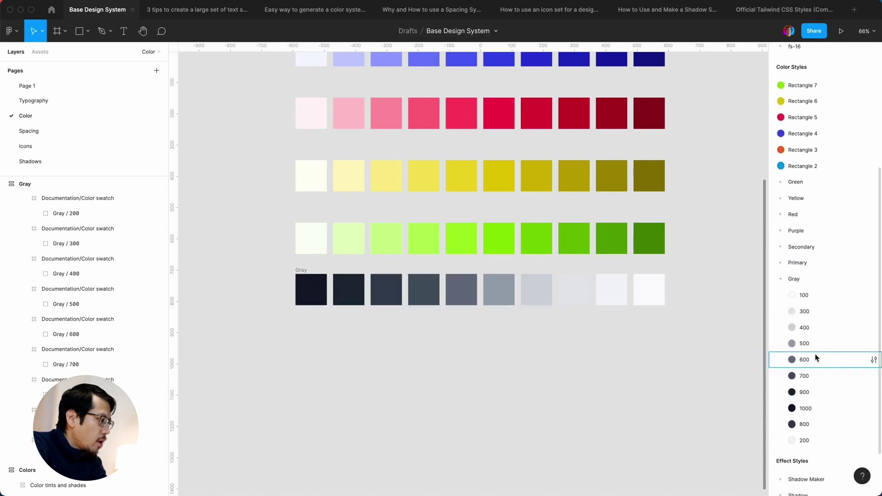
pyautogui.moveTo(782, 408); pyautogui.dragTo(778, 430)
pyautogui.moveTo(778, 393); pyautogui.dragTo(778, 299)
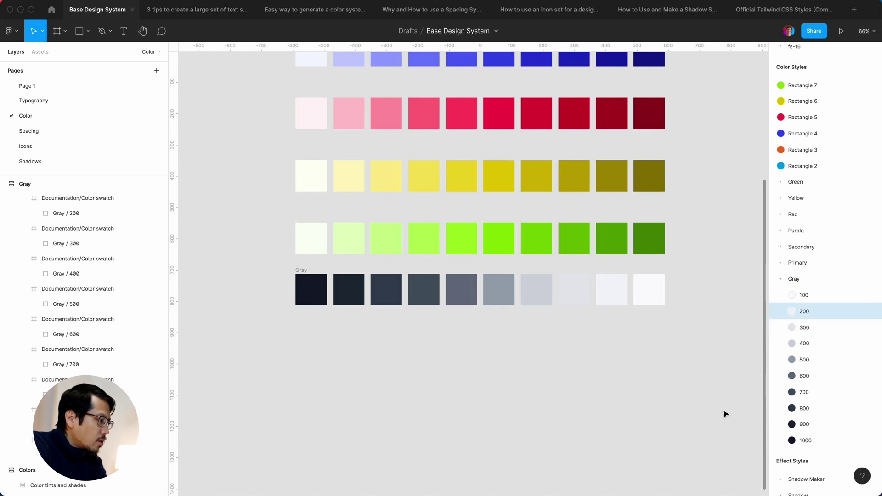
pyautogui.click(748, 317)
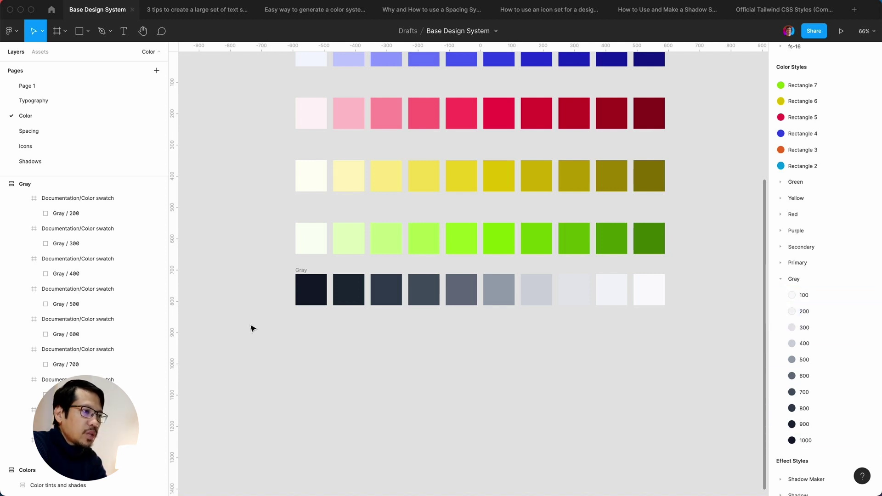
# - Link the black text color of the whole Type scale frame on the Typography page to the Gray/1000 color style
pyautogui.click(54, 98)
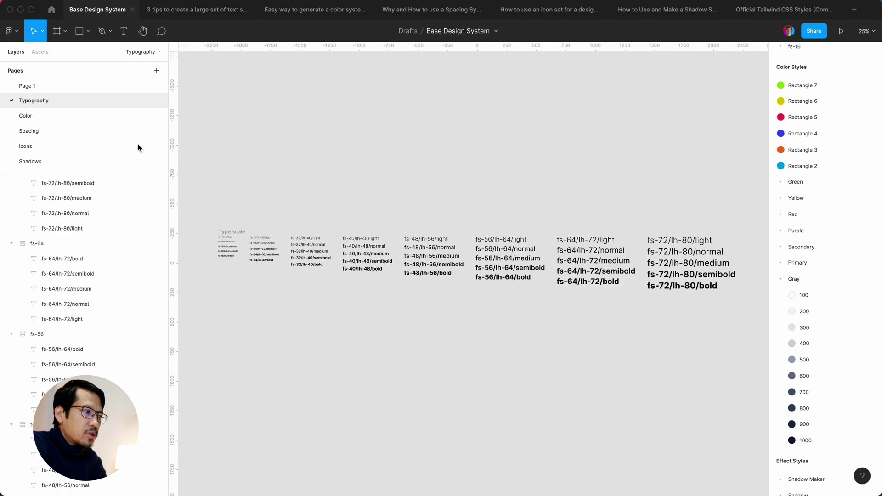
pyautogui.click(228, 234)
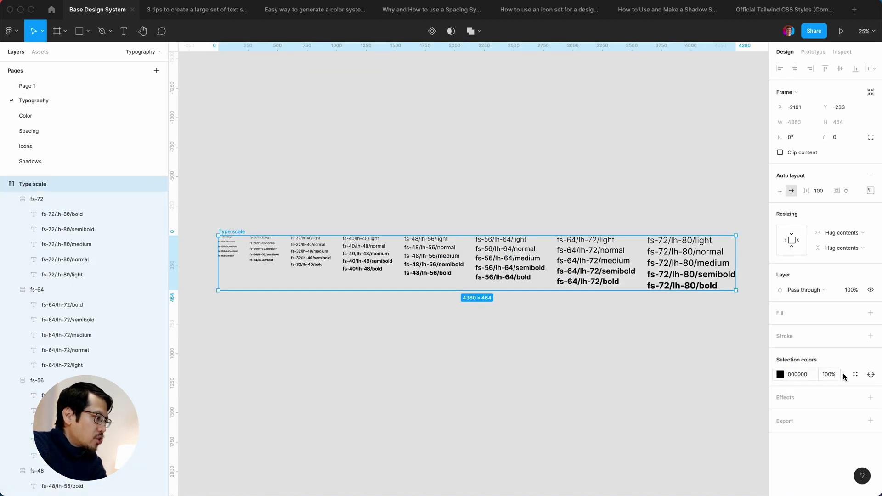
pyautogui.click(856, 374)
pyautogui.scroll(-10, 707, 431)
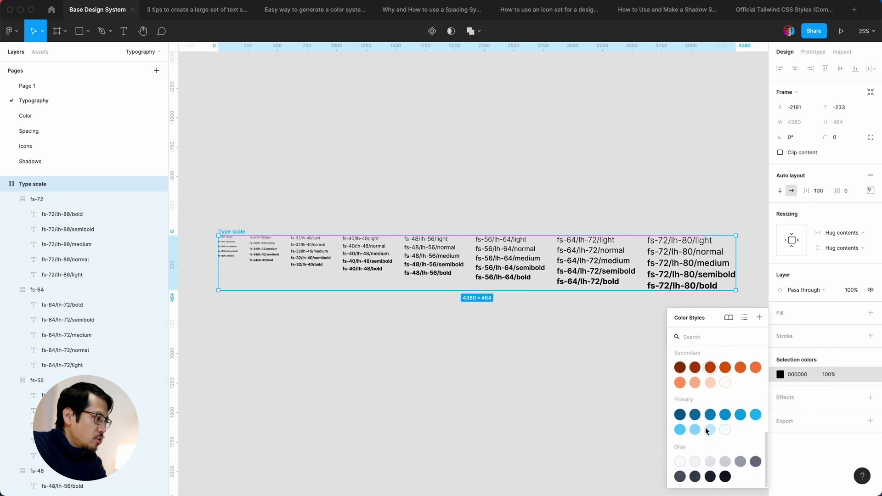
pyautogui.click(724, 476)
pyautogui.click(429, 393)
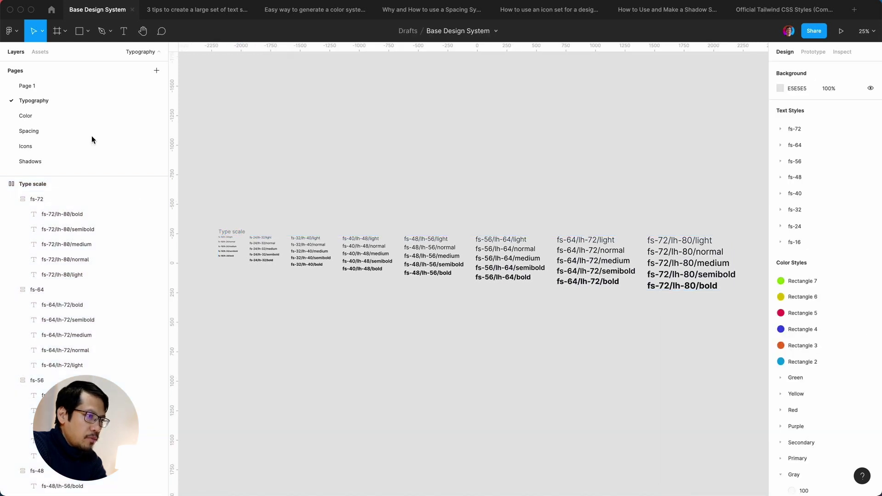
# - On the Spacing page, link the black in the space component and the adjacent 16 spacers to the Gray/1000 style
pyautogui.click(48, 115)
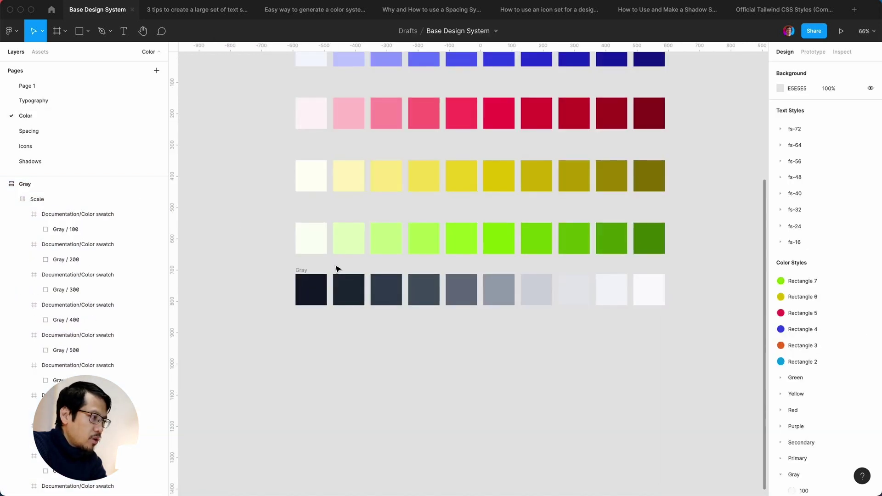
pyautogui.click(29, 131)
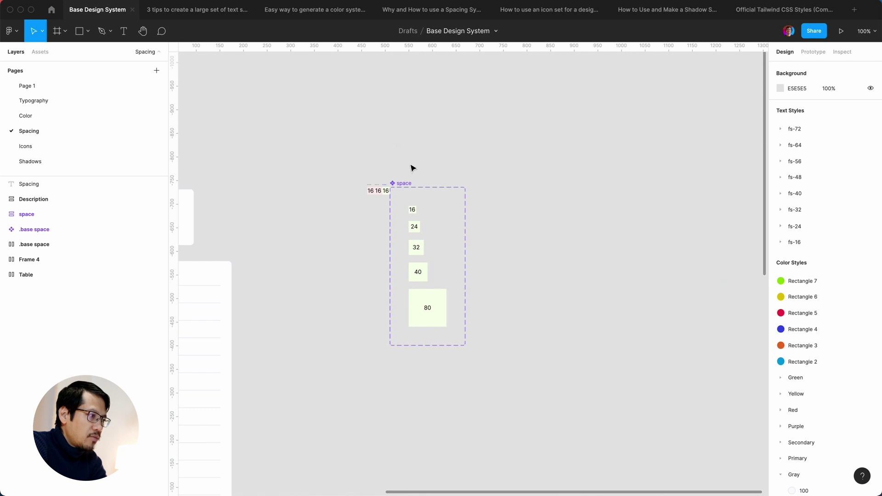
pyautogui.moveTo(325, 150); pyautogui.dragTo(507, 391)
pyautogui.scroll(-3, 807, 382)
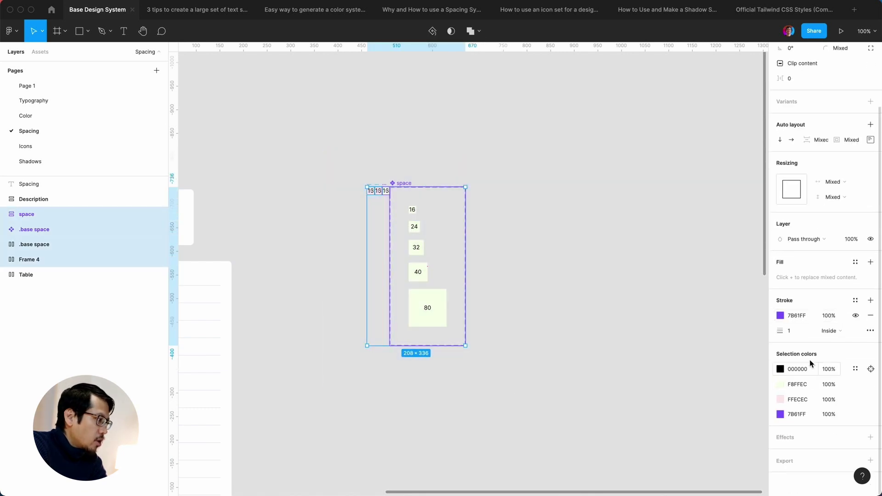
pyautogui.click(855, 369)
pyautogui.scroll(-10, 726, 396)
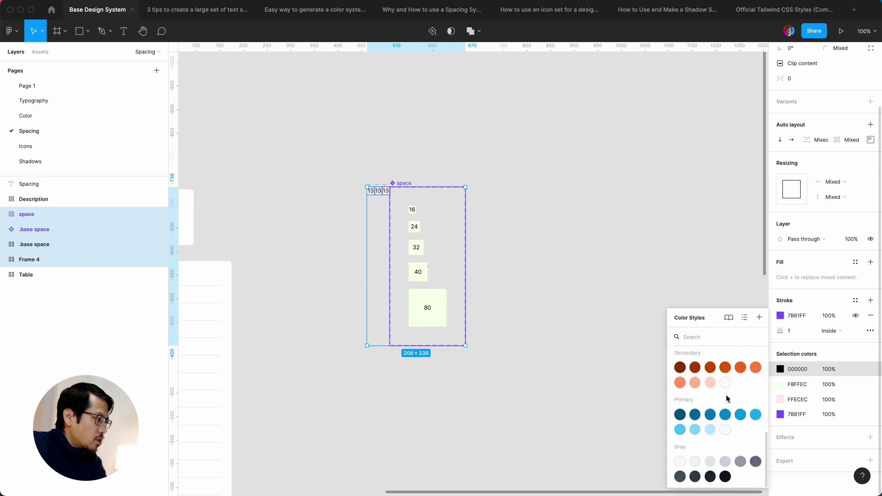
pyautogui.click(724, 476)
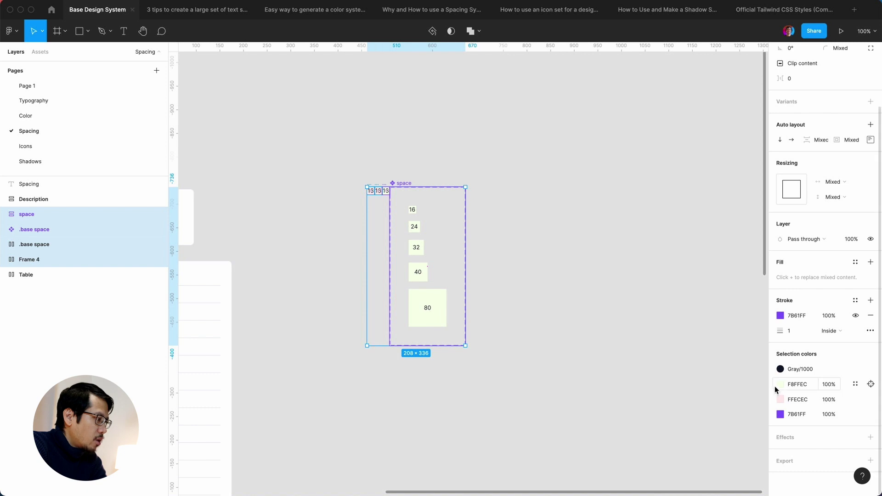
# - Link the pale green F8FFEC of the selected spacing components to the Green/100 color style
pyautogui.click(779, 384)
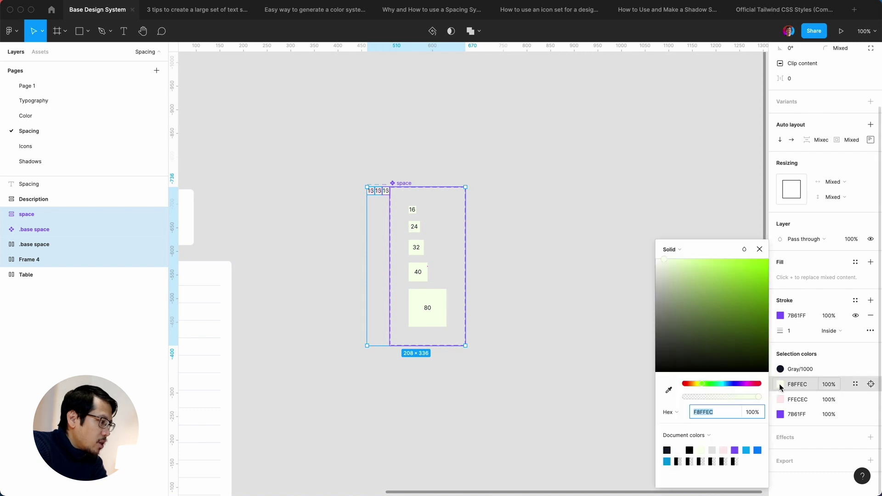
pyautogui.click(765, 254)
pyautogui.click(854, 384)
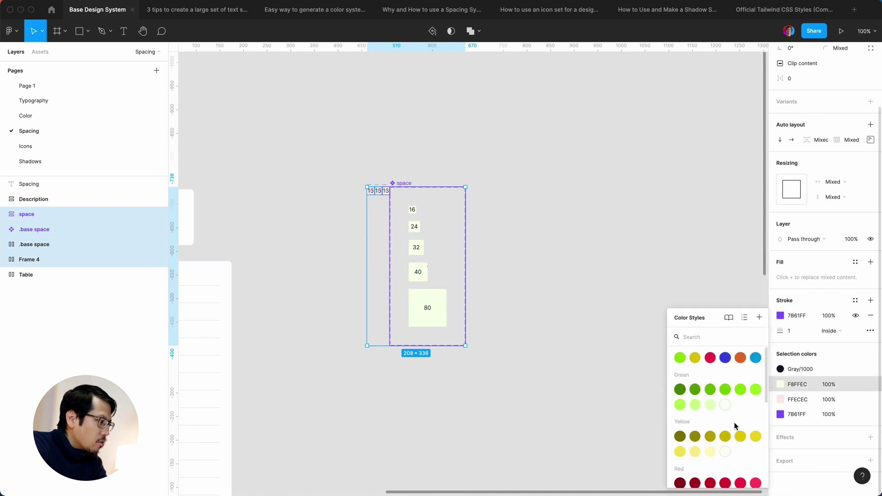
pyautogui.click(724, 406)
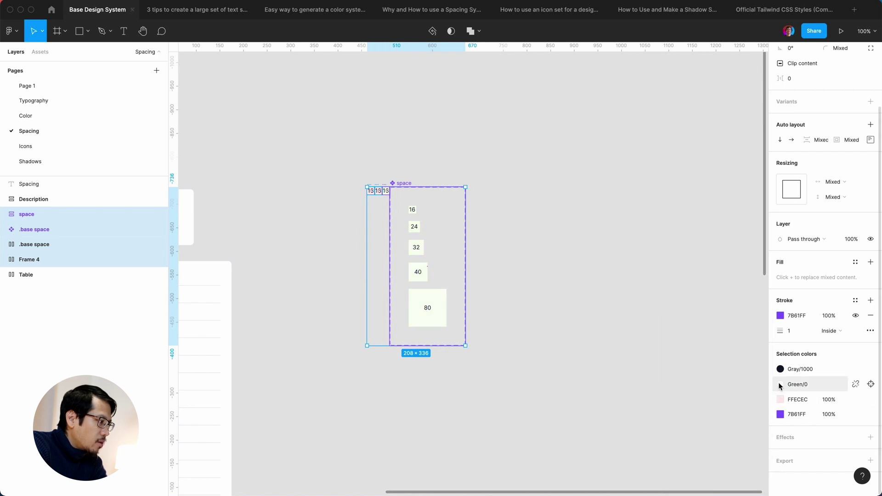
pyautogui.click(854, 384)
pyautogui.click(715, 407)
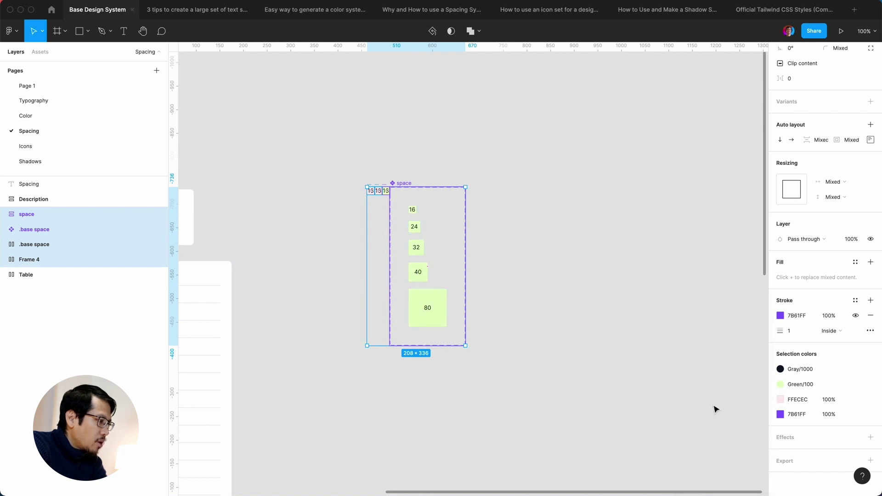
# - Link the pale pink FFECEC of the selected spacers to the Red/100 color style and deselect them
pyautogui.click(780, 400)
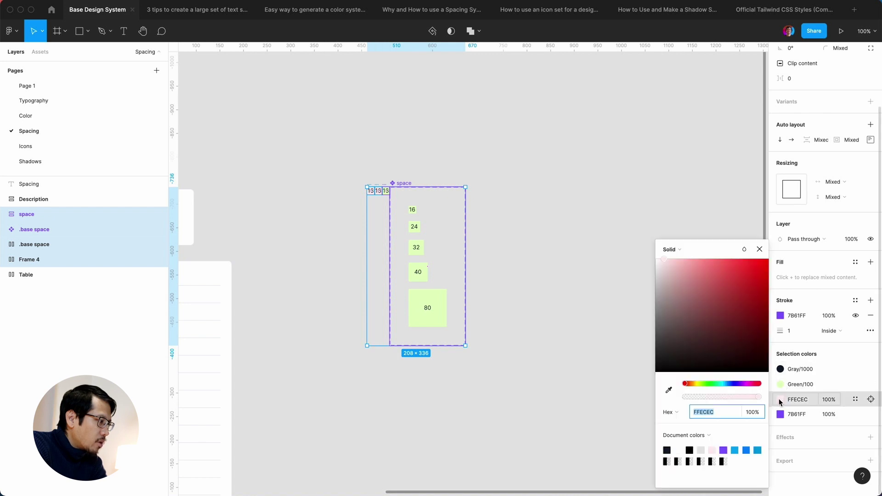
pyautogui.click(759, 249)
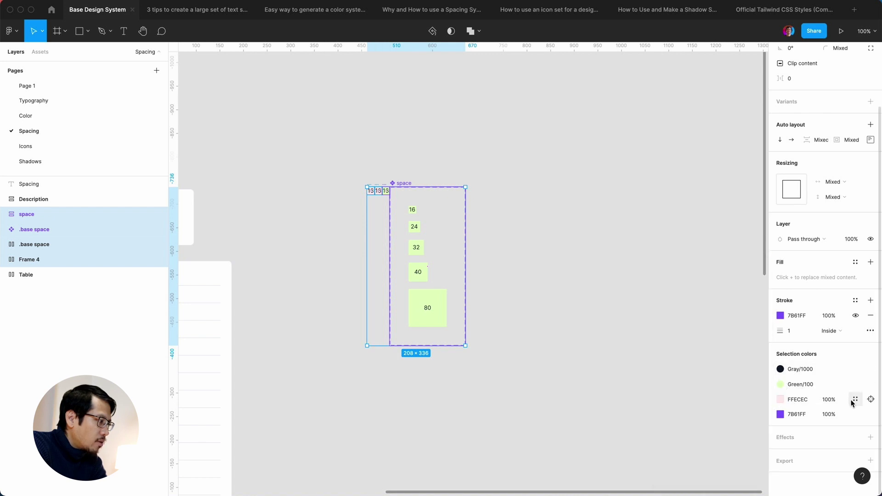
pyautogui.click(853, 402)
pyautogui.scroll(-3, 727, 437)
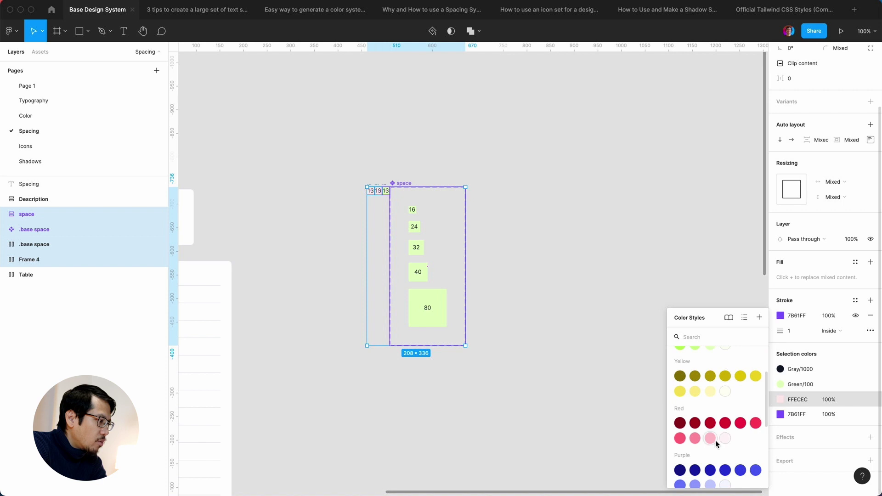
pyautogui.click(717, 441)
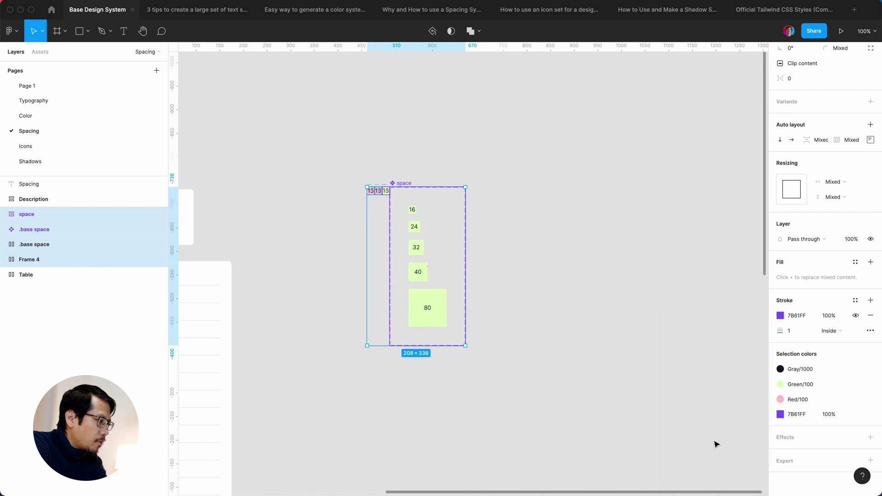
pyautogui.click(575, 238)
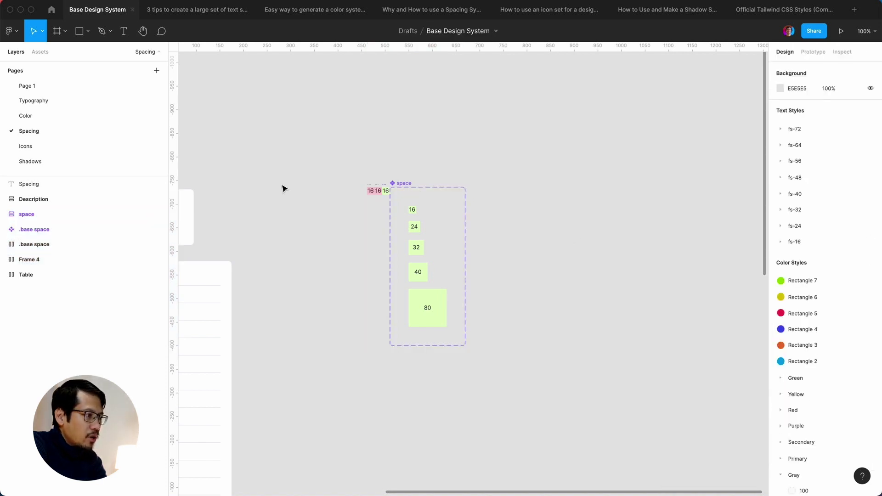
pyautogui.press('super+equal')
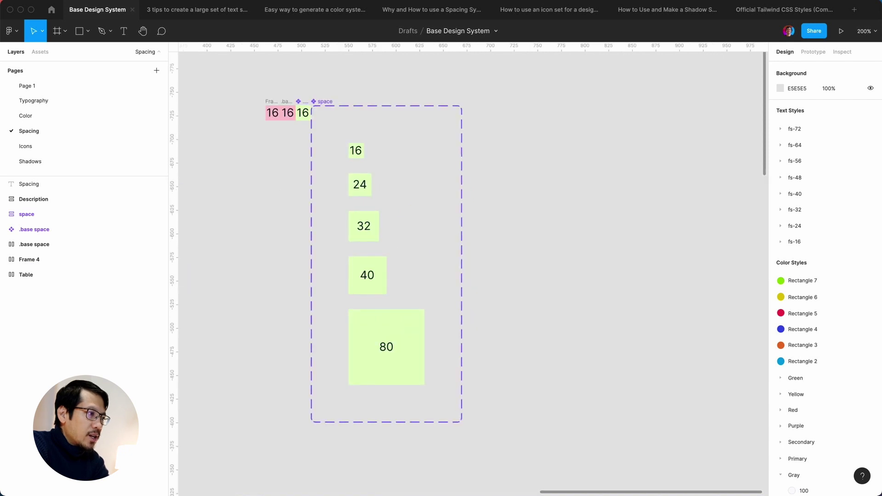
pyautogui.press('super+minus')
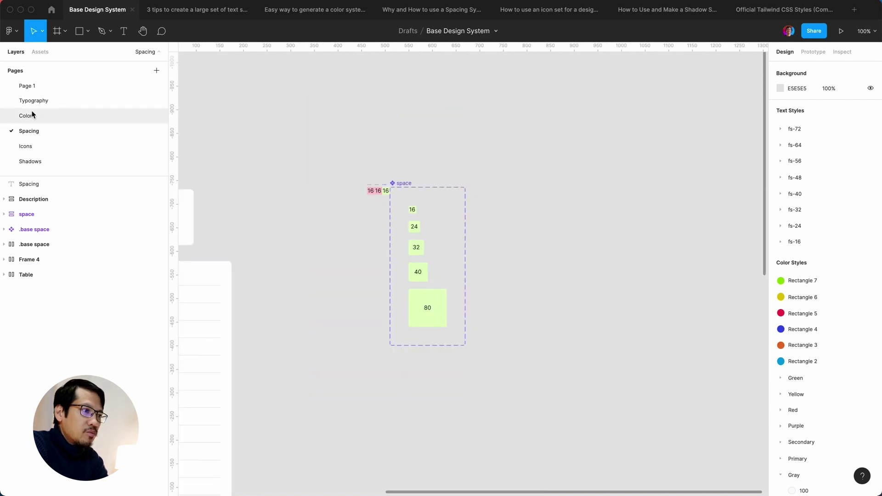
# - On the Icons page, select the whole heroicons sheet and replace its cool-gray/900 color with the Gray/1000 style
pyautogui.click(28, 146)
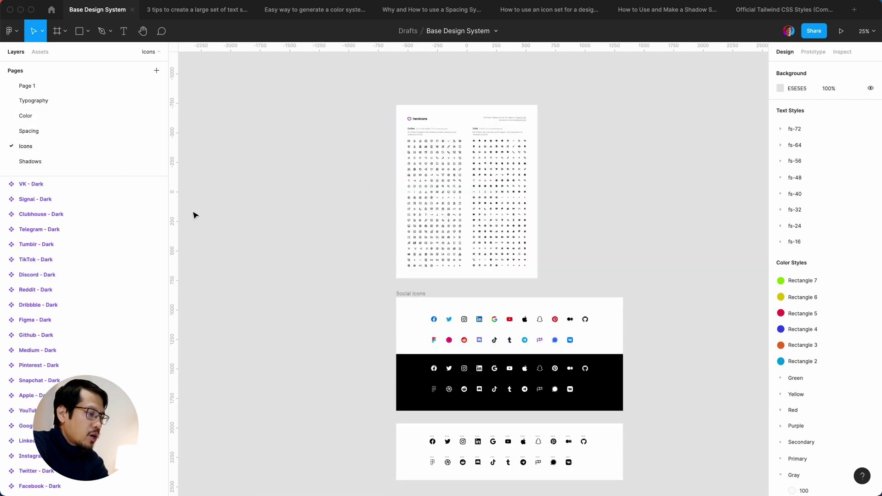
pyautogui.moveTo(372, 92); pyautogui.dragTo(586, 299)
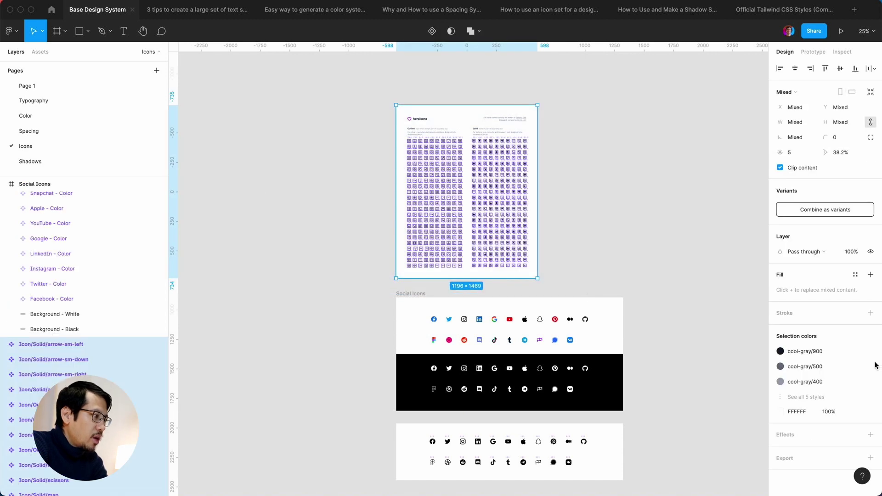
pyautogui.click(780, 351)
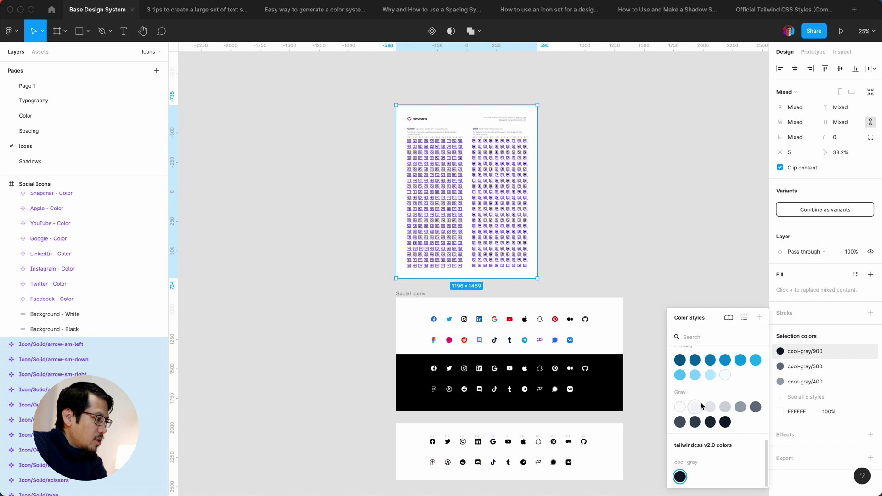
pyautogui.click(725, 422)
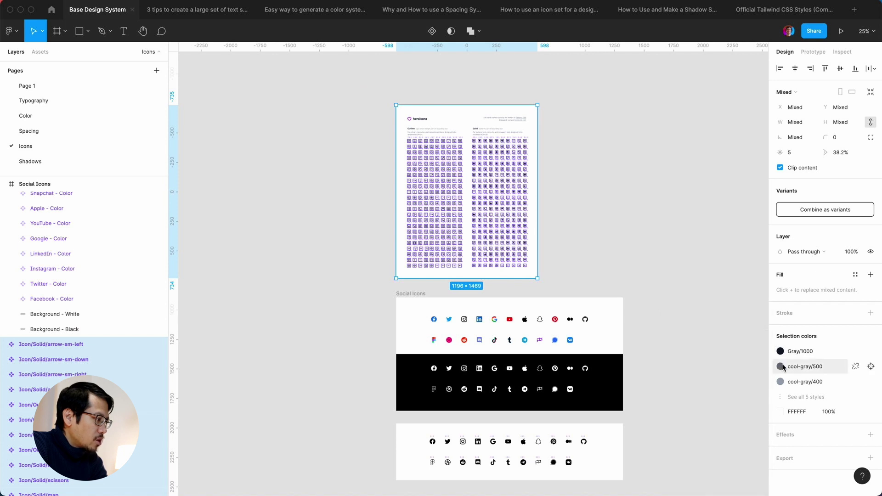
# - Replace the heroicons sheet's cool-gray/500 color with the Gray/500 style and its cool-gray/400 color with Gray/400
pyautogui.click(780, 366)
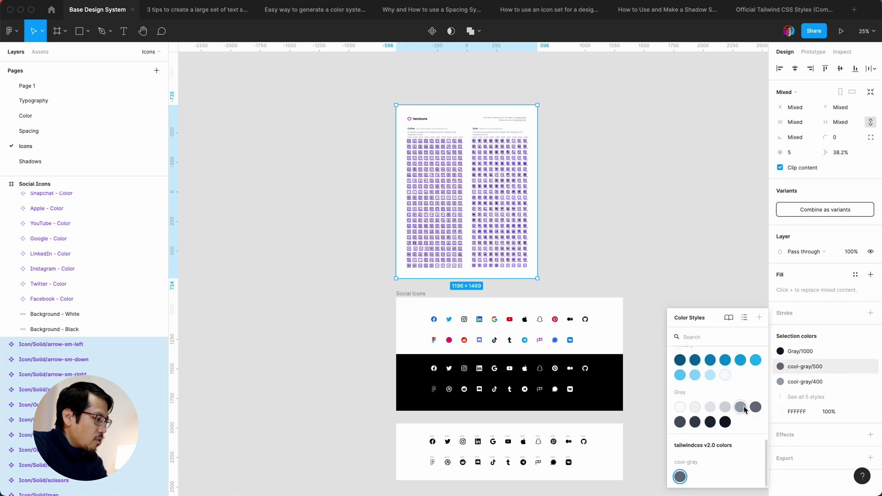
pyautogui.click(741, 407)
pyautogui.click(780, 381)
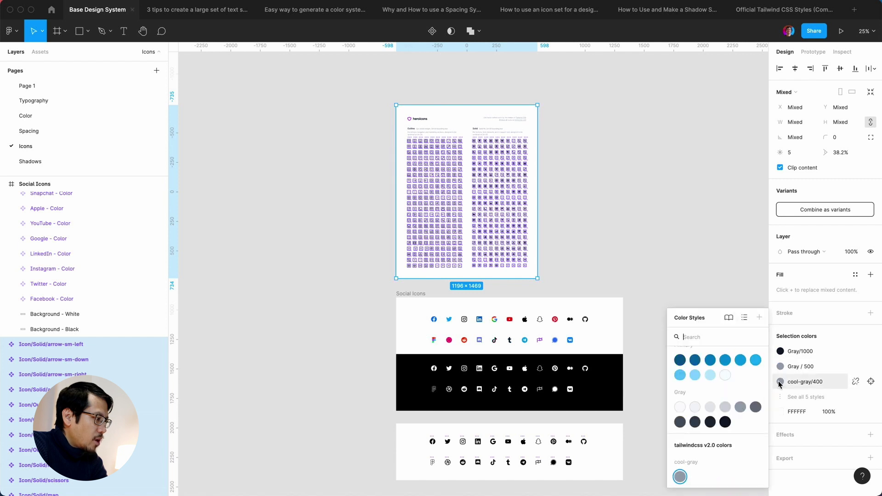
pyautogui.click(730, 411)
pyautogui.click(799, 398)
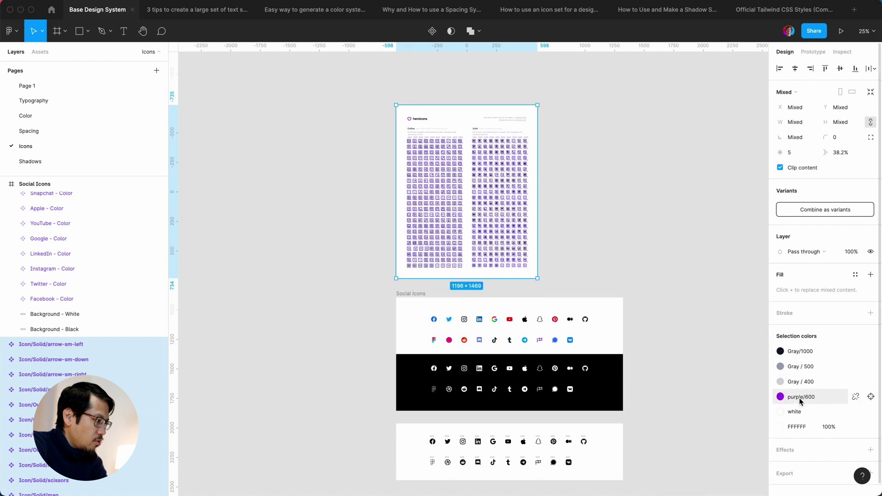
pyautogui.click(780, 411)
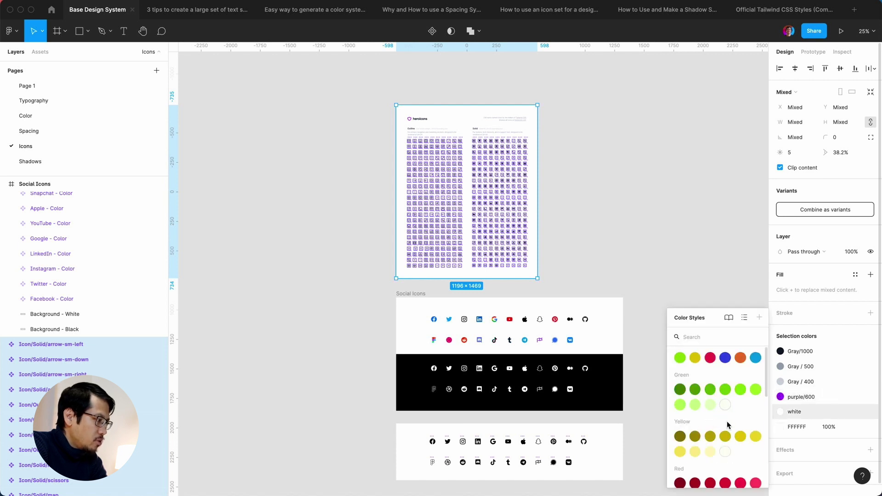
pyautogui.scroll(-15, 727, 425)
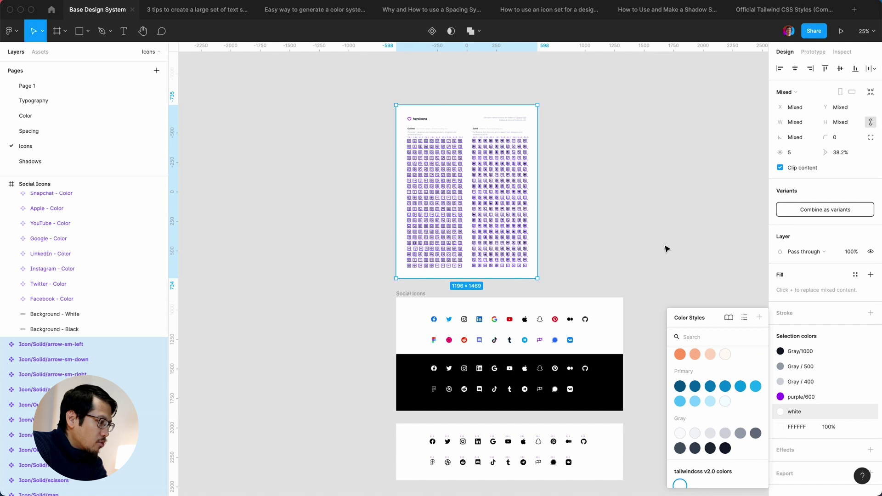
pyautogui.click(667, 249)
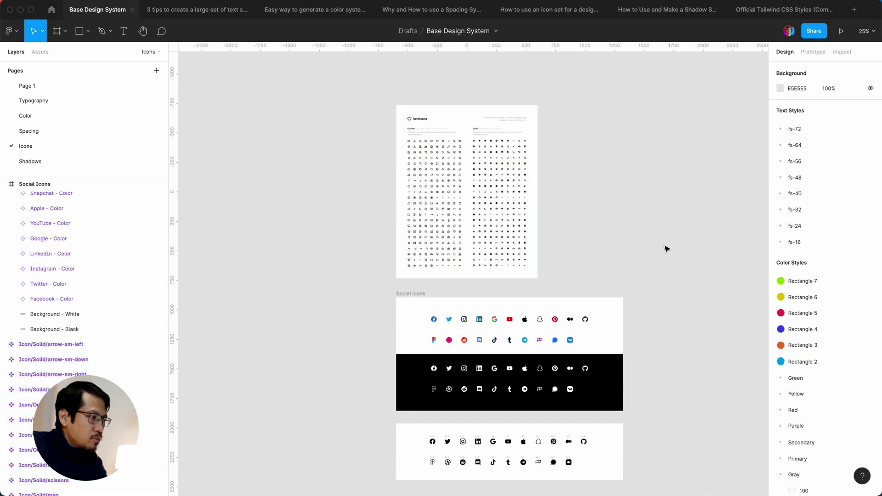
# - On the Color page, create a 100 × 100 white frame below the Gray swatch row and name it White
pyautogui.click(76, 118)
pyautogui.press('f')
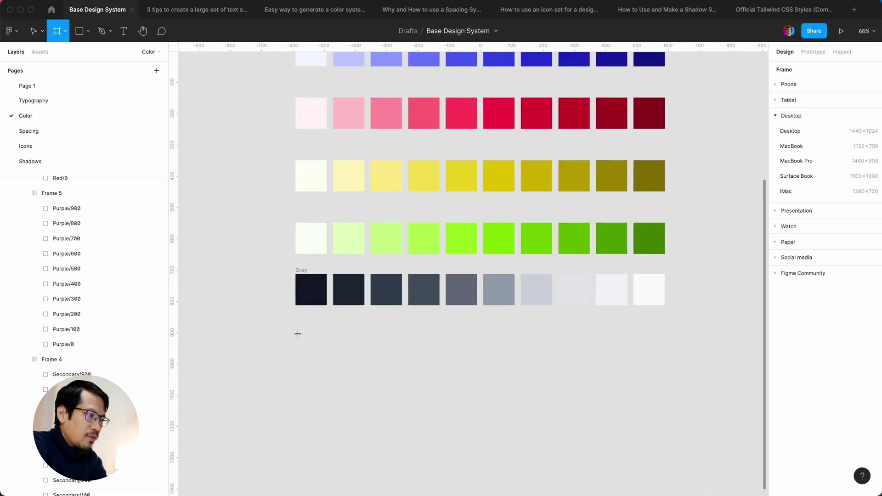
pyautogui.click(298, 332)
pyautogui.moveTo(308, 330); pyautogui.dragTo(323, 337)
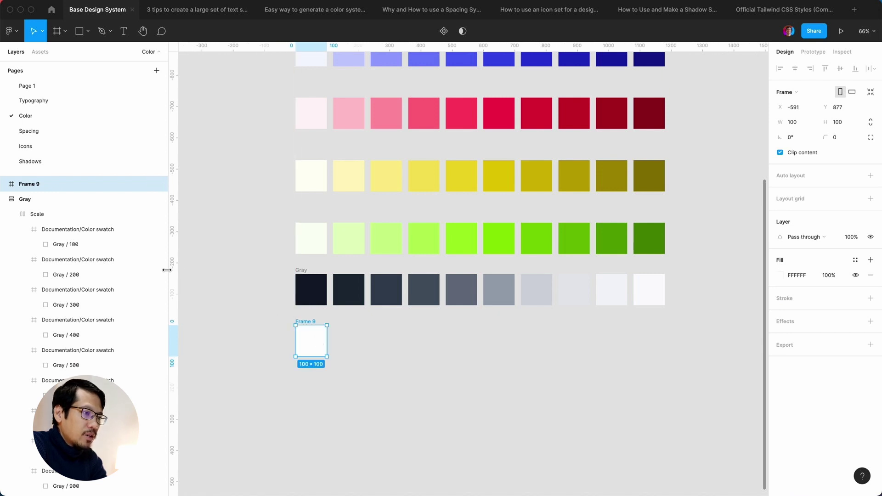
pyautogui.doubleClick(27, 185)
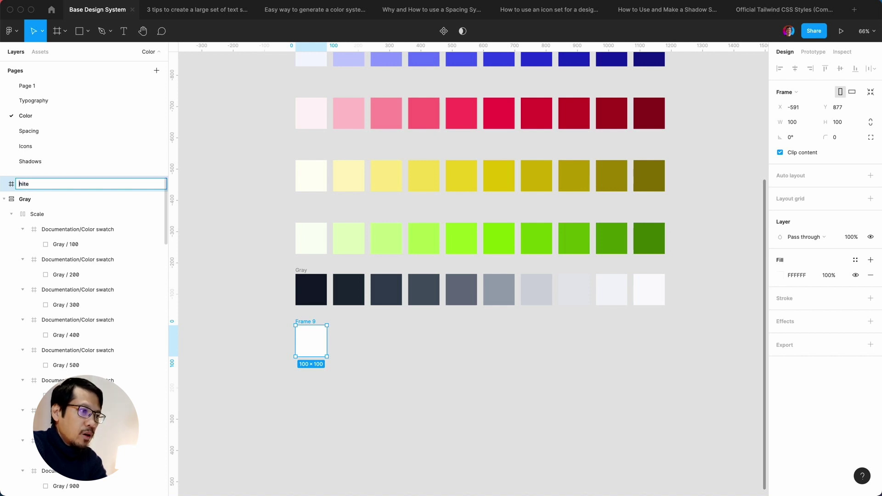
pyautogui.press('Return')
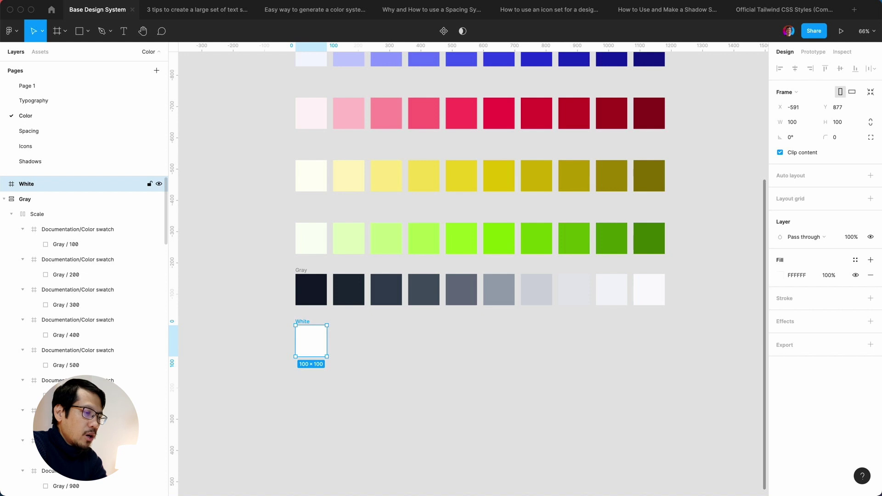
# - Generate a color style from the White frame with Styler's Generate Styles command and collapse the Gray style group
pyautogui.press('super+slash')
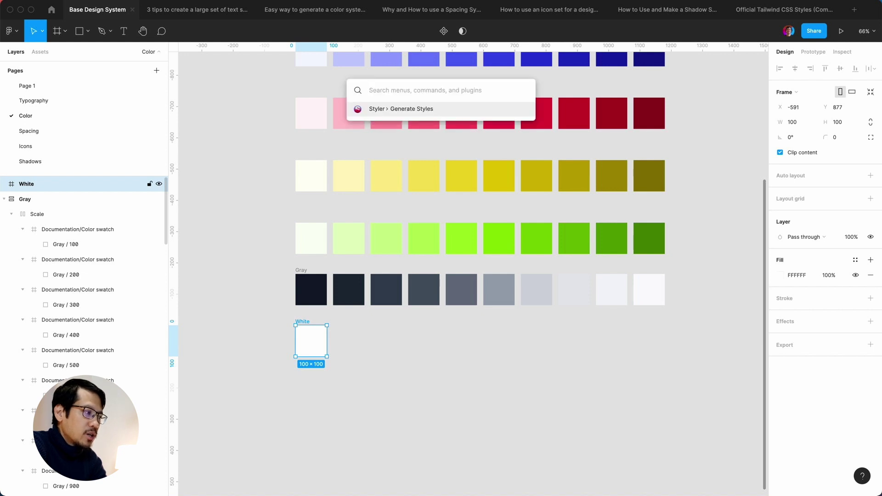
pyautogui.press('Return')
pyautogui.click(526, 360)
pyautogui.scroll(-5, 827, 340)
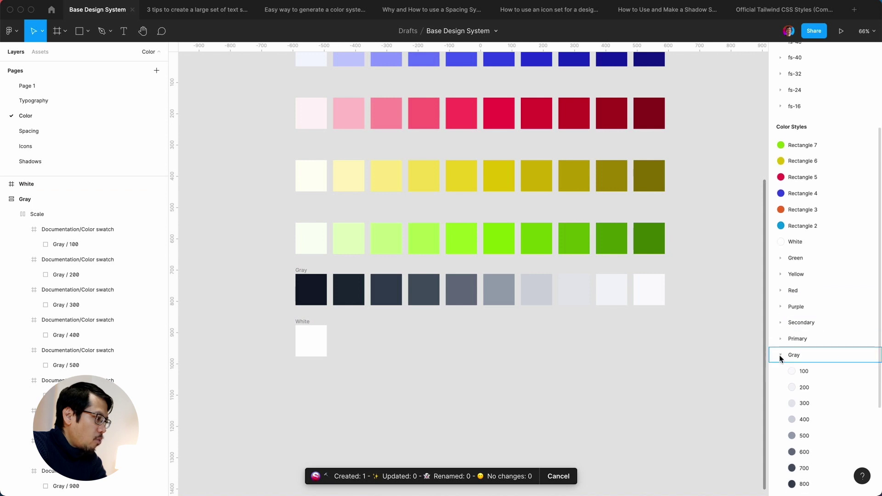
pyautogui.click(780, 357)
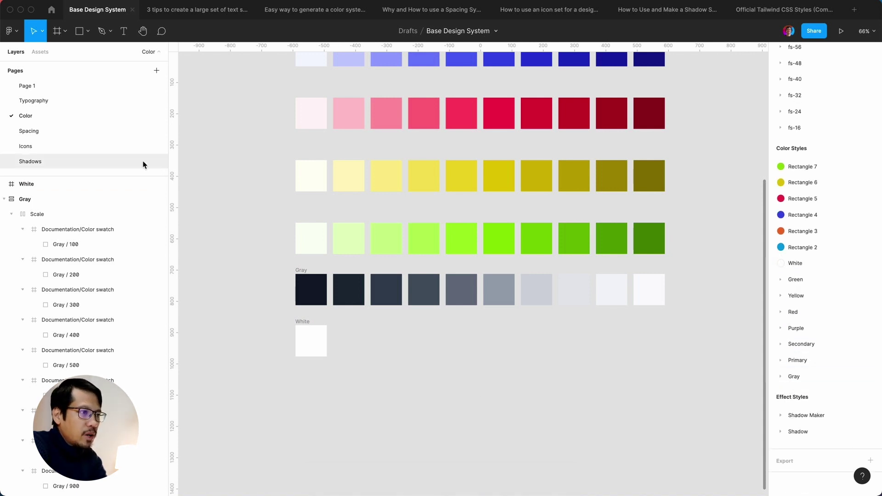
# - On the Icons page, replace the white color in the heroicons sheet's Information and background group with the White style and deselect it
pyautogui.click(81, 131)
pyautogui.click(67, 146)
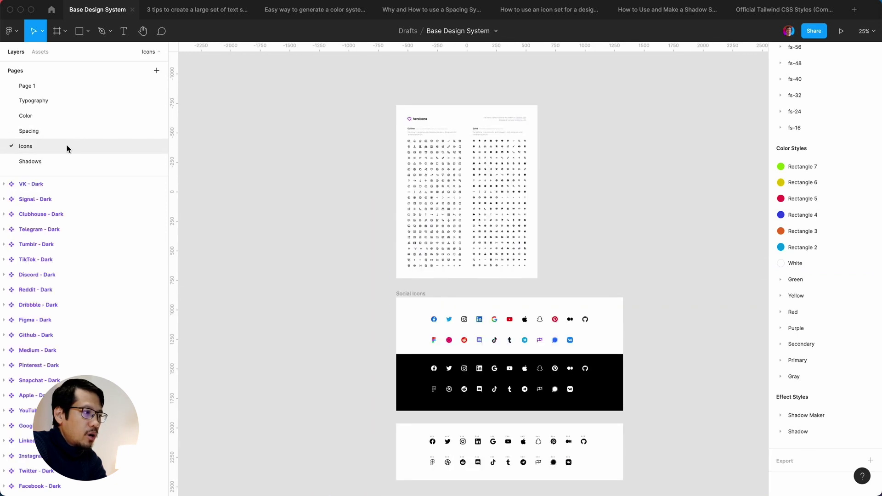
pyautogui.click(410, 117)
pyautogui.click(789, 345)
pyautogui.click(781, 360)
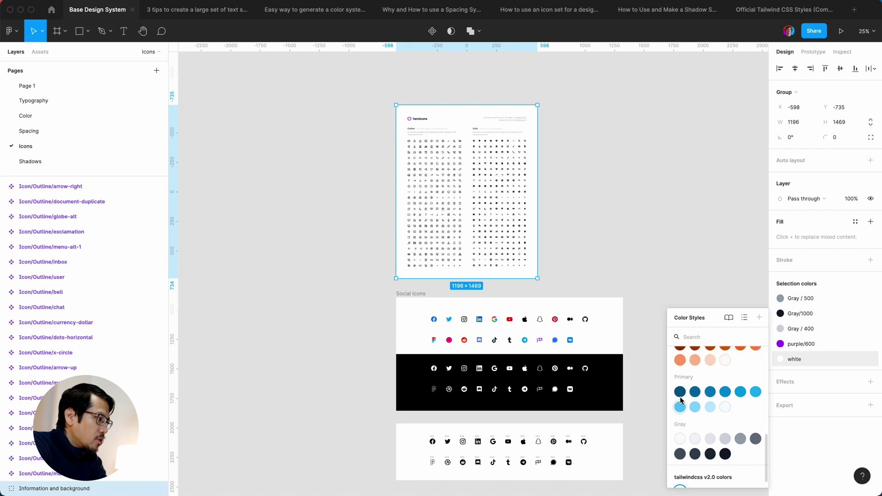
pyautogui.click(681, 374)
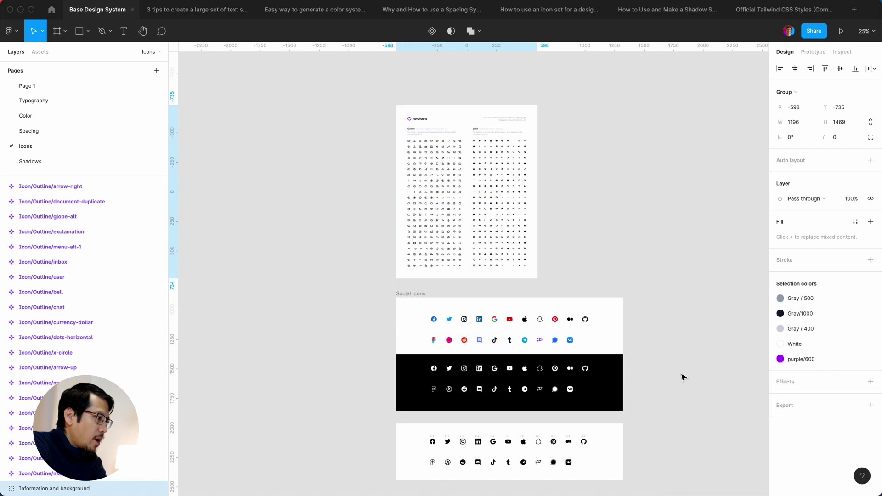
pyautogui.click(655, 247)
# - Link the fill of the Background - White rectangle behind the dark social icons to the White color style
pyautogui.scroll(-3, 656, 247)
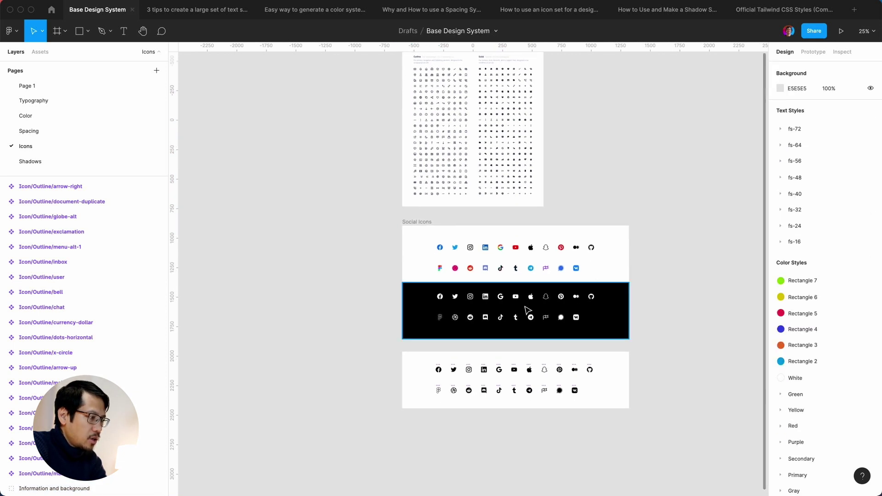
pyautogui.click(418, 360)
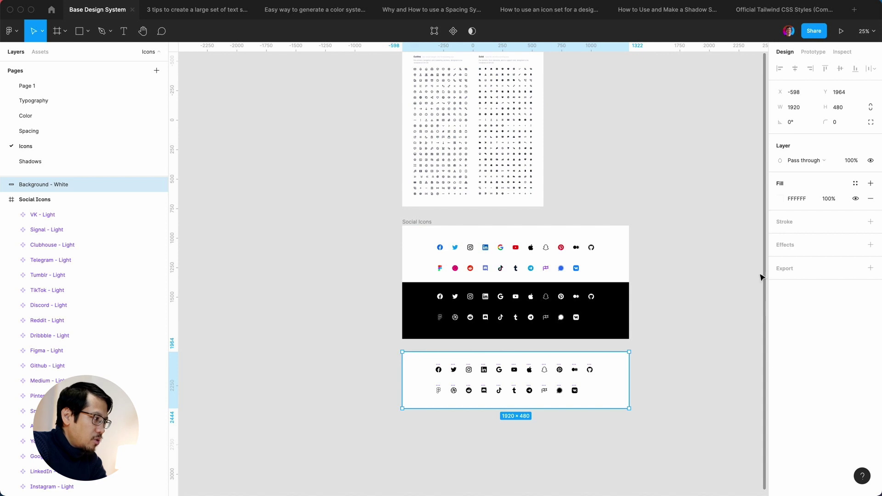
pyautogui.click(854, 183)
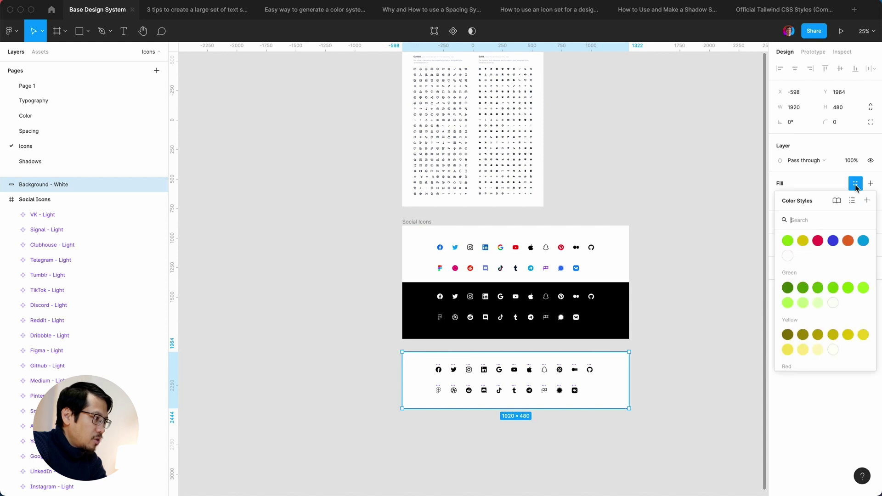
pyautogui.click(787, 257)
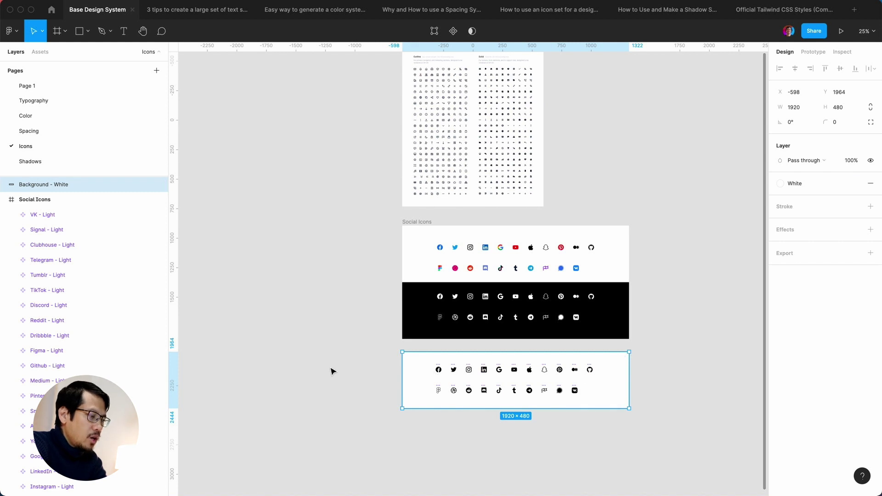
# - Select all dark social icons from Facebook - Dark to VK - Dark and link their 000000 color to the Gray/1000 style
pyautogui.press('Return')
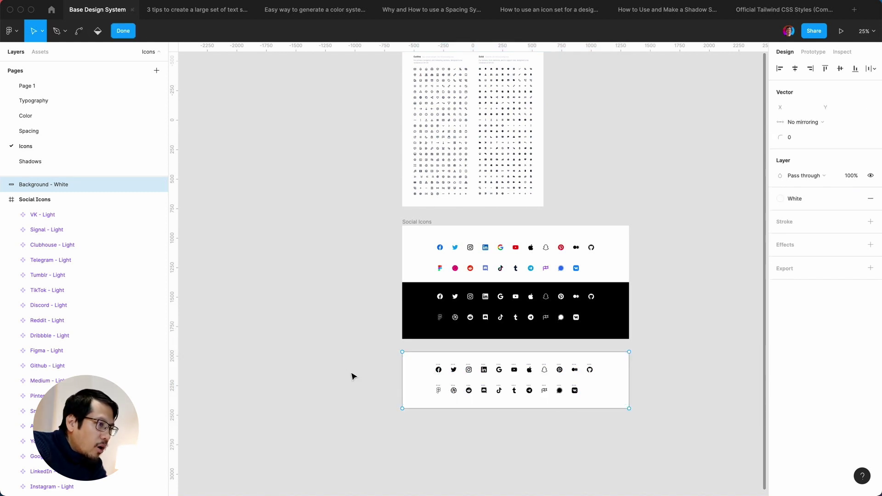
pyautogui.click(21, 199)
pyautogui.click(37, 185)
pyautogui.hotkey('shift', 'Tab')
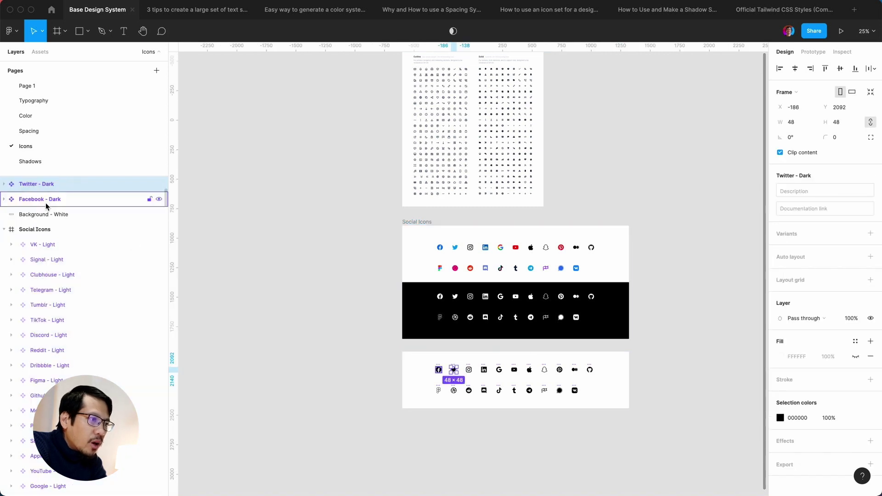
pyautogui.scroll(5, 34, 205)
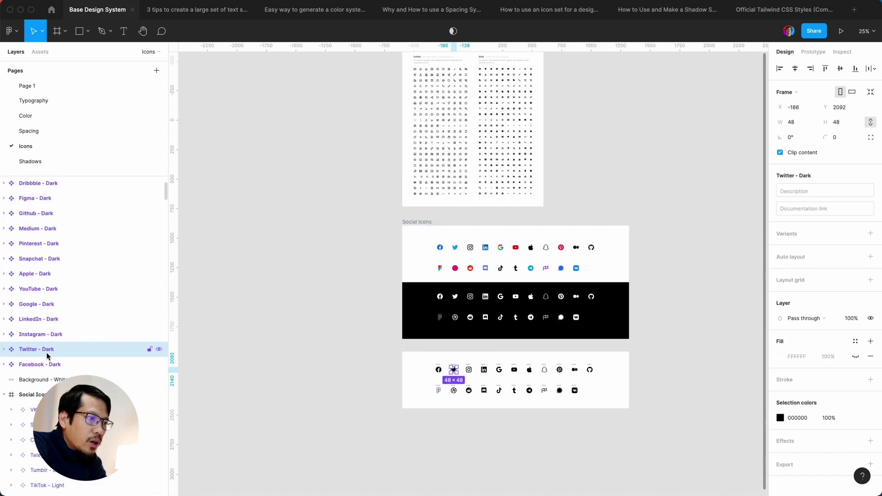
pyautogui.click(43, 364)
pyautogui.scroll(4, 43, 364)
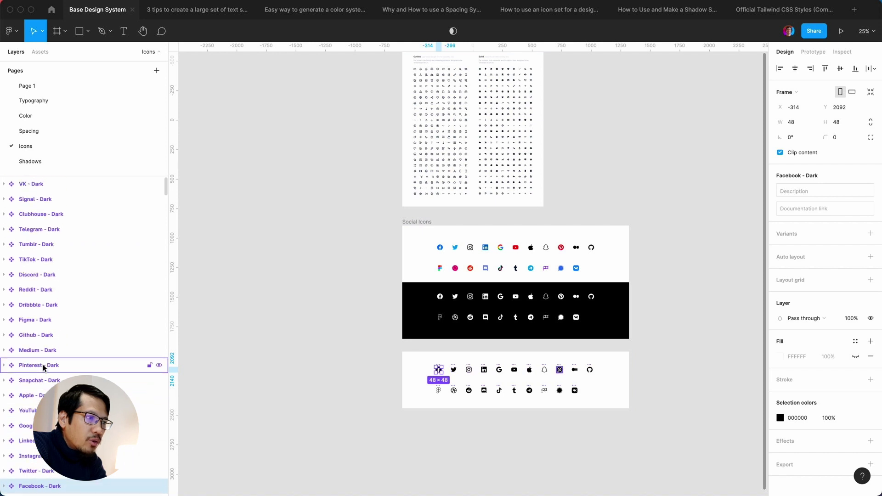
pyautogui.keyDown('shift'); pyautogui.click(39, 183); pyautogui.keyUp('shift')
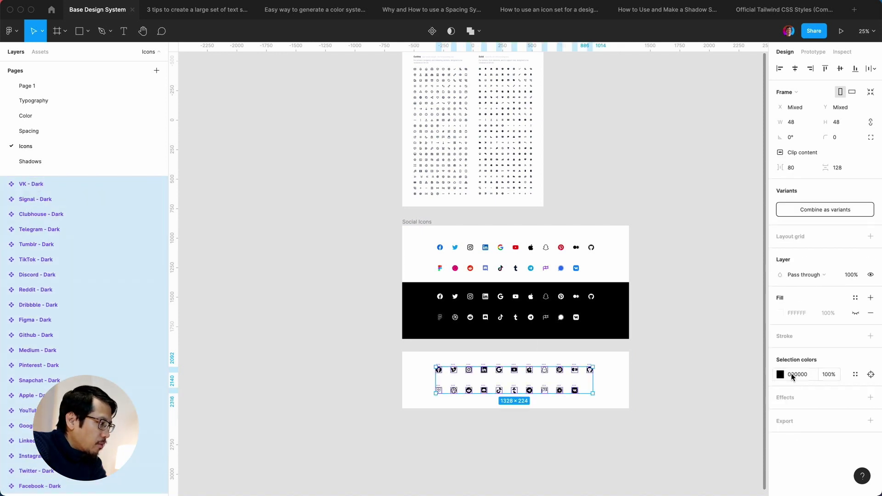
pyautogui.click(854, 375)
pyautogui.scroll(-8, 698, 415)
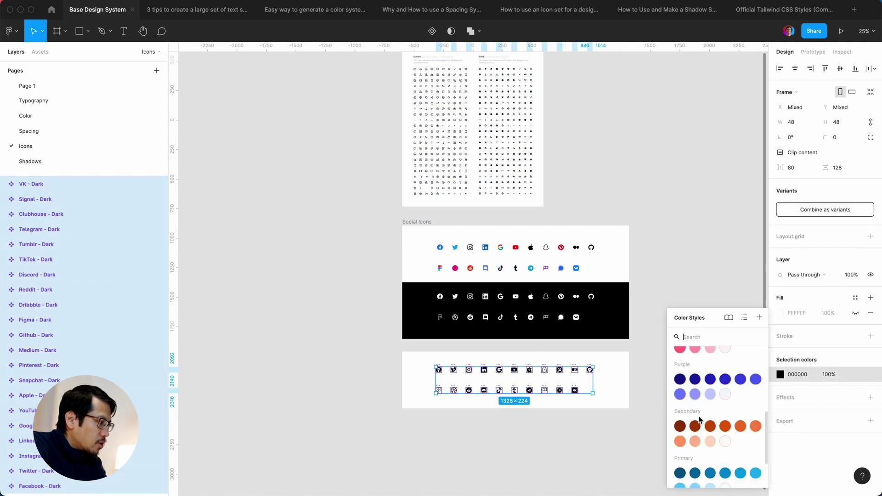
pyautogui.click(725, 477)
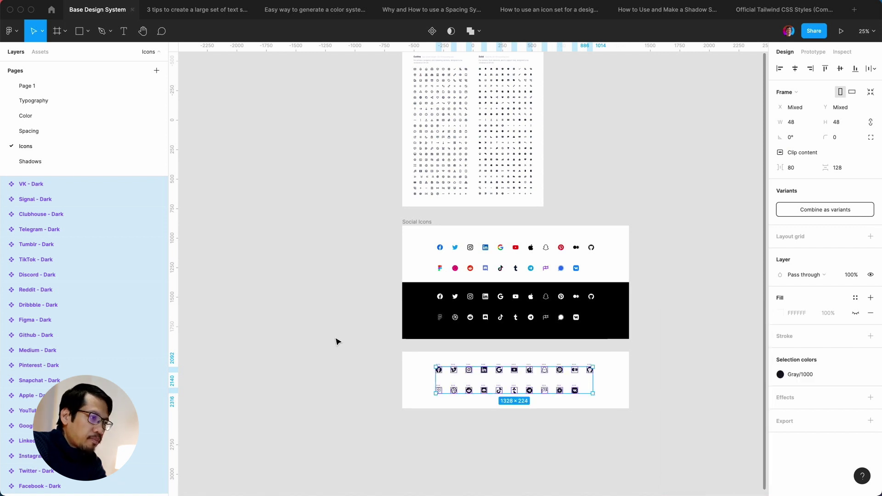
# - Select the light social icons from Figma - Light to Facebook - Light, link their FFFFFF color to the White style and deselect them
pyautogui.click(441, 309)
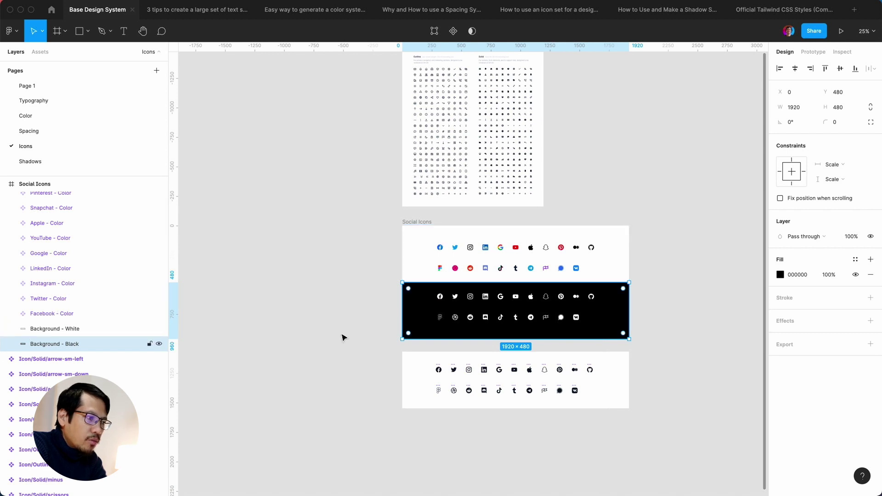
pyautogui.click(441, 314)
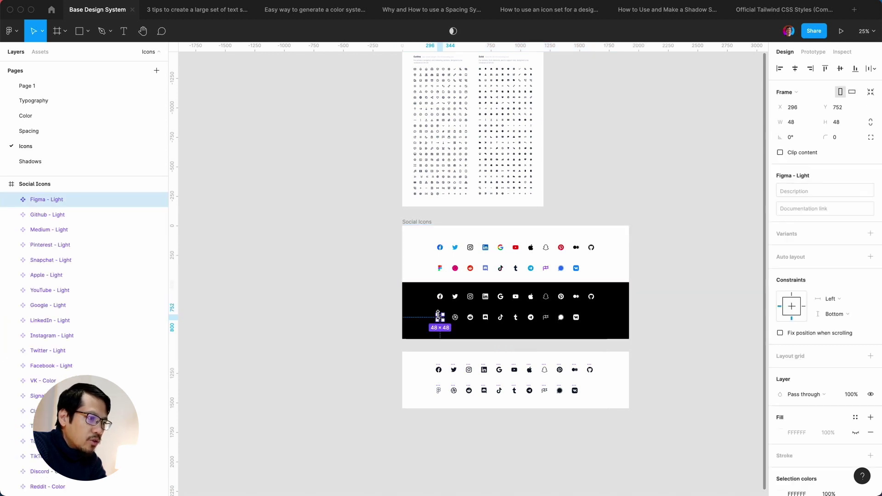
pyautogui.scroll(-10, 48, 301)
pyautogui.scroll(5, 48, 303)
pyautogui.keyDown('shift'); pyautogui.click(87, 296); pyautogui.keyUp('shift')
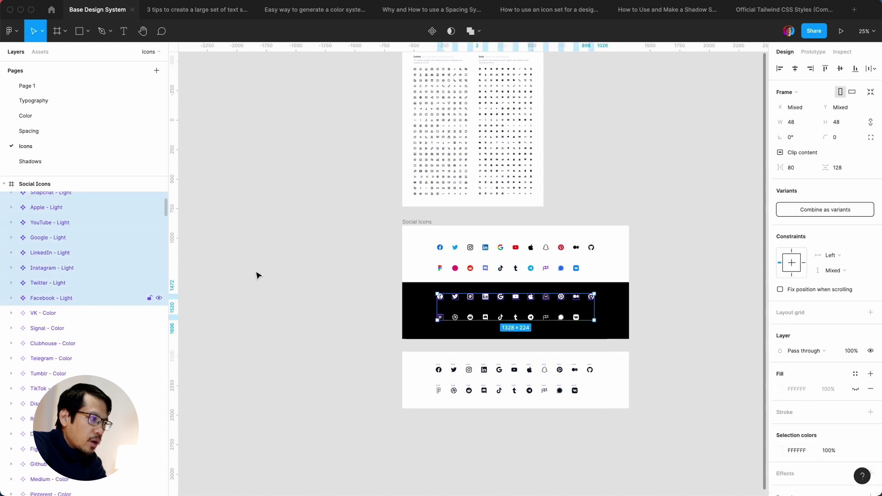
pyautogui.scroll(-2, 831, 405)
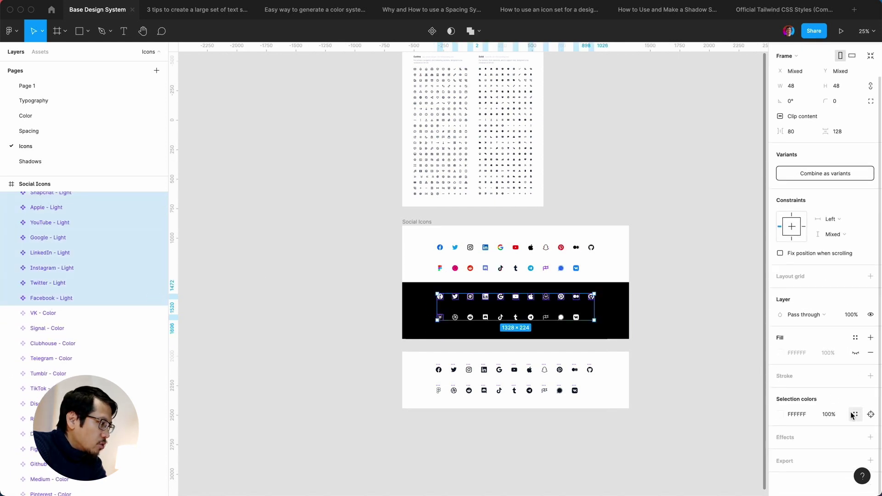
pyautogui.click(854, 414)
pyautogui.click(680, 373)
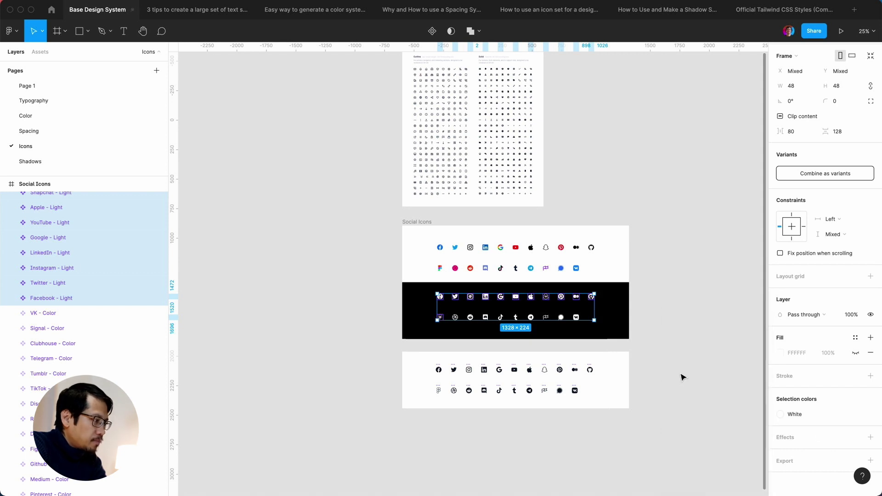
pyautogui.click(668, 312)
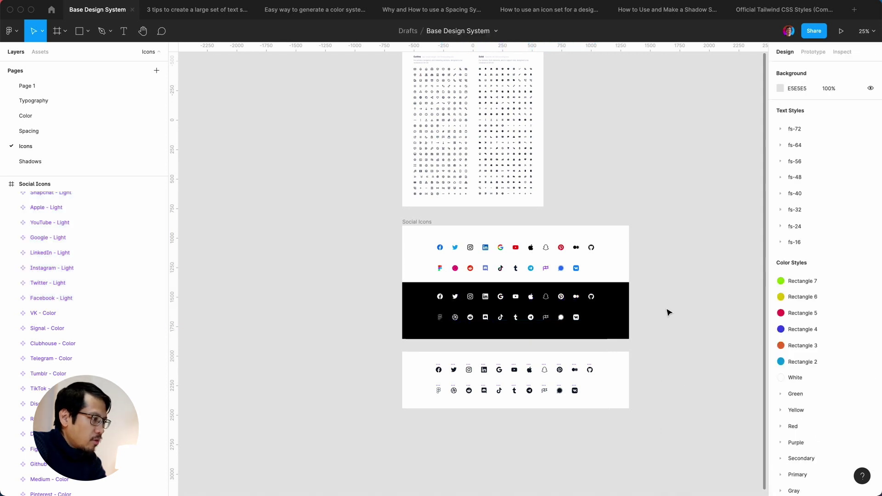
# - Link the fill of the Background - Black rectangle in the Social Icons frame to the Gray/1000 style and deselect it
pyautogui.click(594, 323)
pyautogui.click(855, 260)
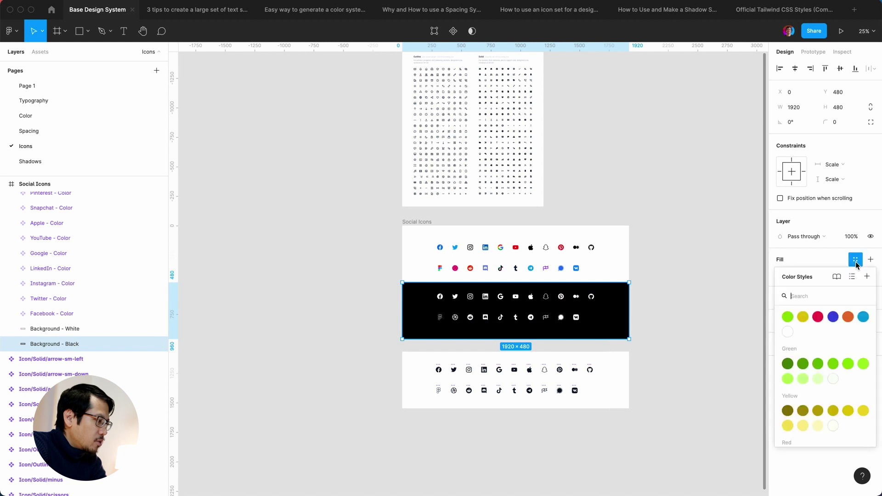
pyautogui.scroll(-5, 826, 358)
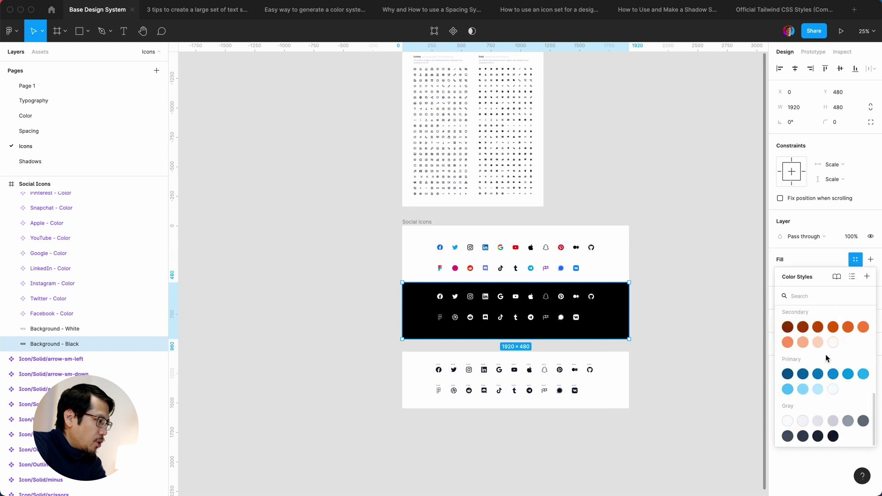
pyautogui.click(833, 436)
pyautogui.click(705, 396)
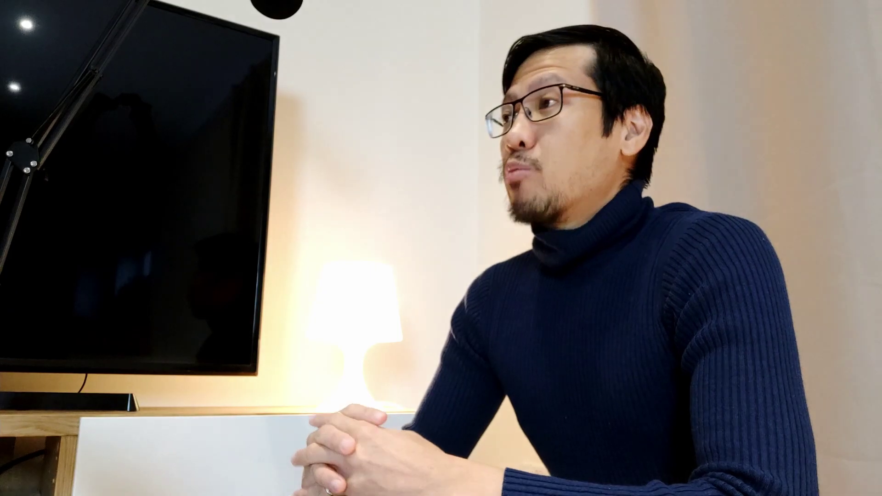